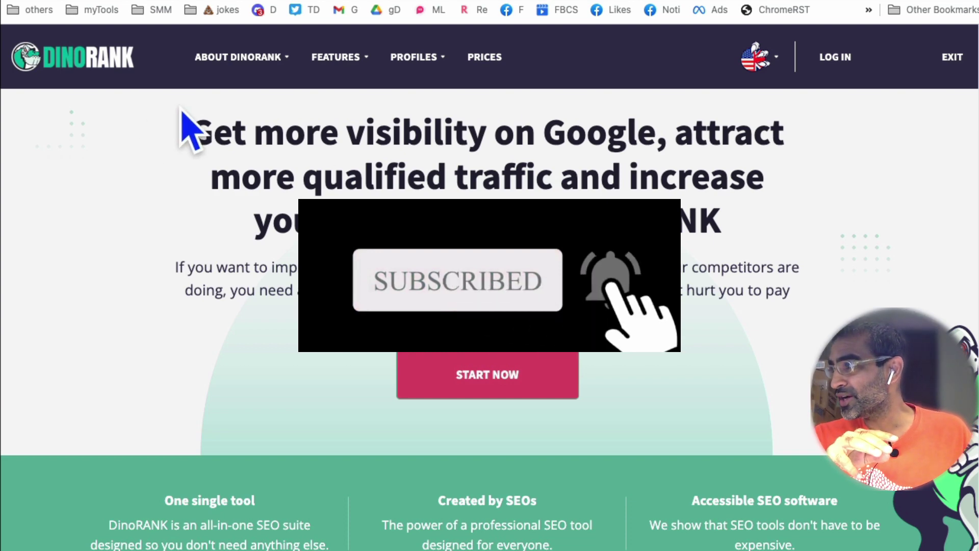
# Step: Scroll the homepage, then review the three plans on the PRICES page
pyautogui.scroll(-1, 242, 251)
pyautogui.scroll(-2, 242, 251)
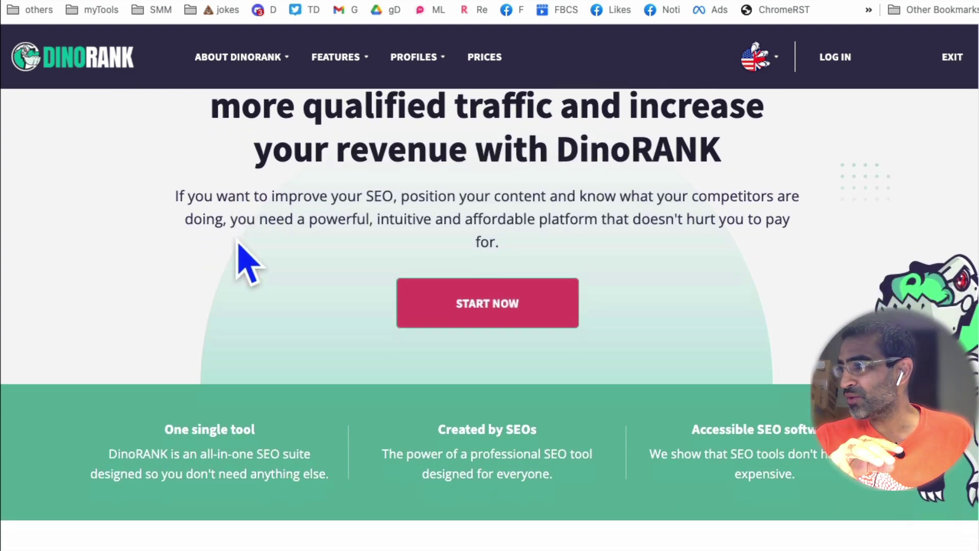
pyautogui.moveTo(163, 376); pyautogui.dragTo(303, 423)
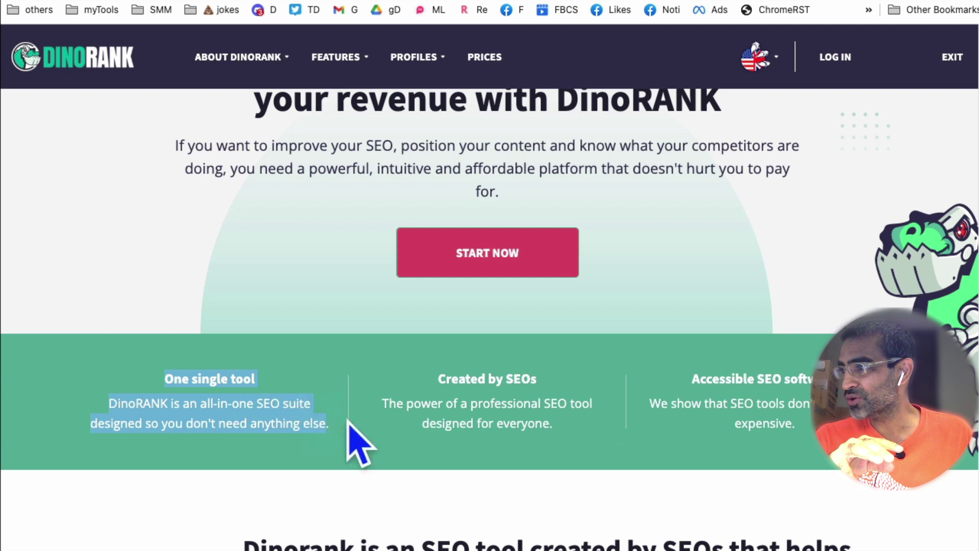
pyautogui.scroll(-2, 636, 400)
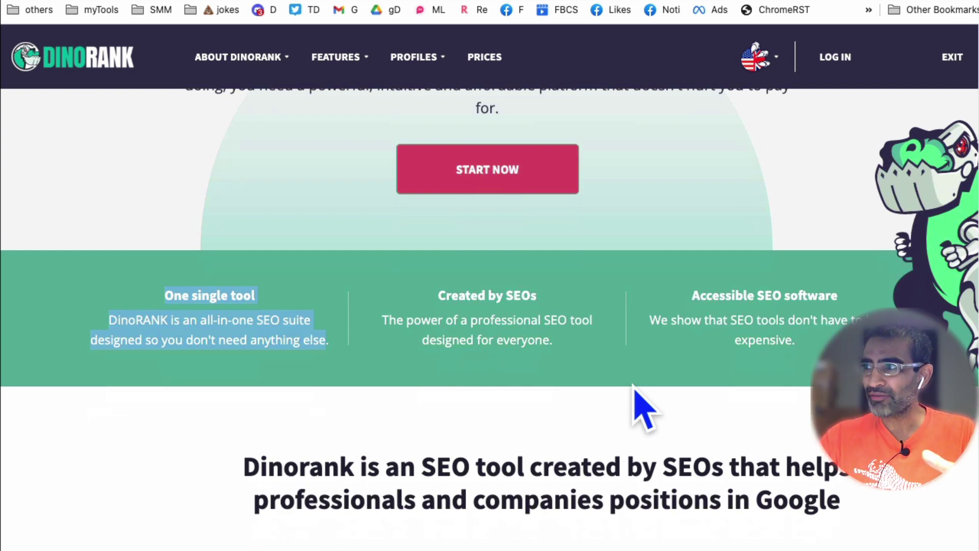
pyautogui.click(489, 60)
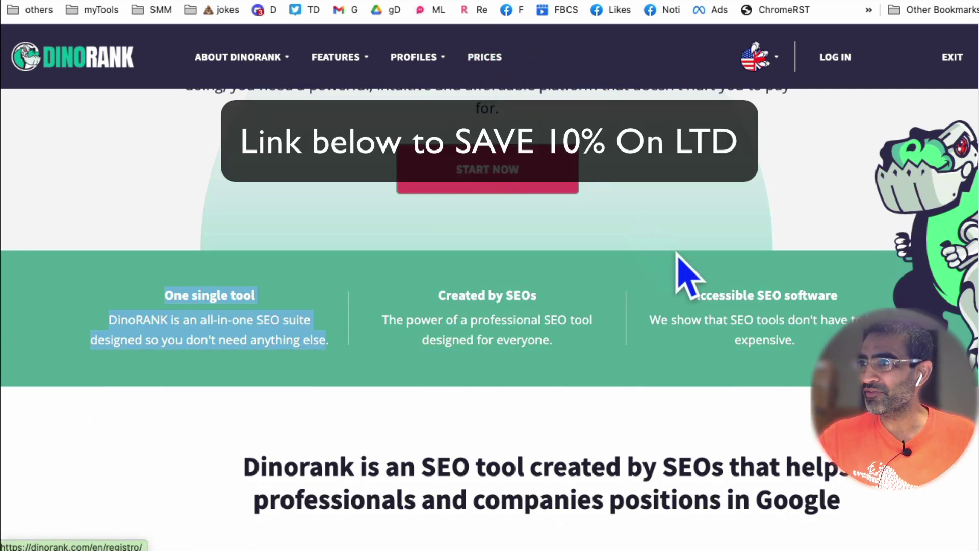
pyautogui.scroll(-10, 724, 280)
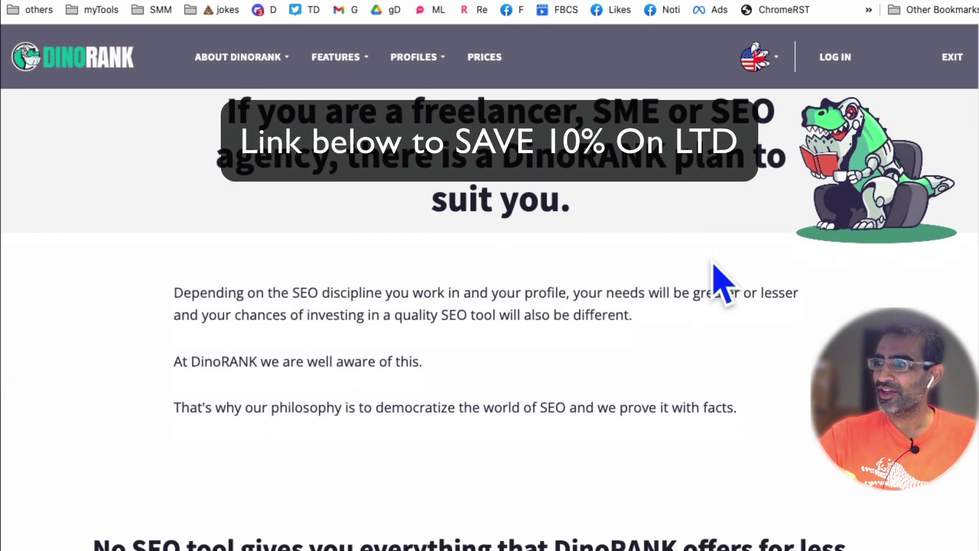
pyautogui.scroll(-1, 724, 268)
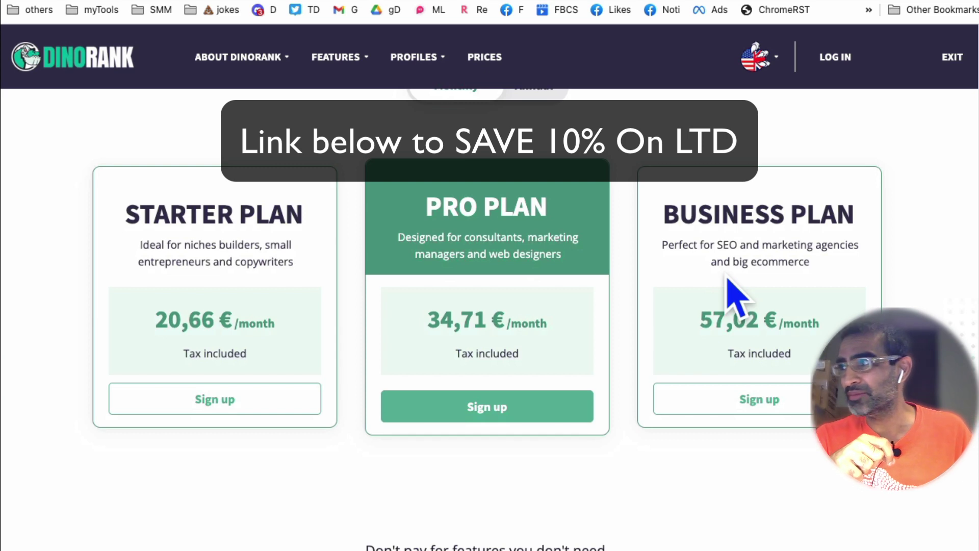
pyautogui.scroll(11, 729, 280)
# Step: Return to About DinoRANK > What is DinoRANK and scroll to the three feature highlights
pyautogui.moveTo(275, 61)
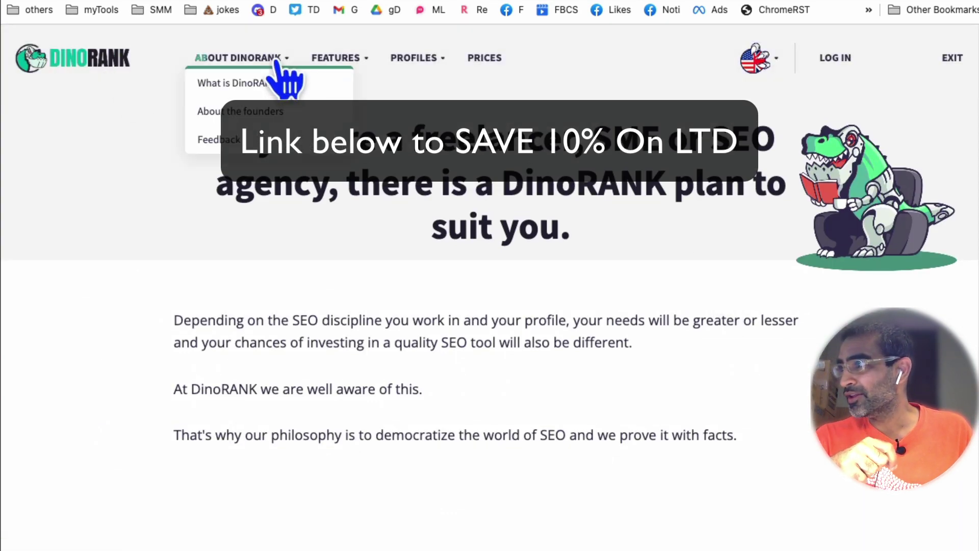
pyautogui.click(276, 83)
pyautogui.scroll(-2, 823, 240)
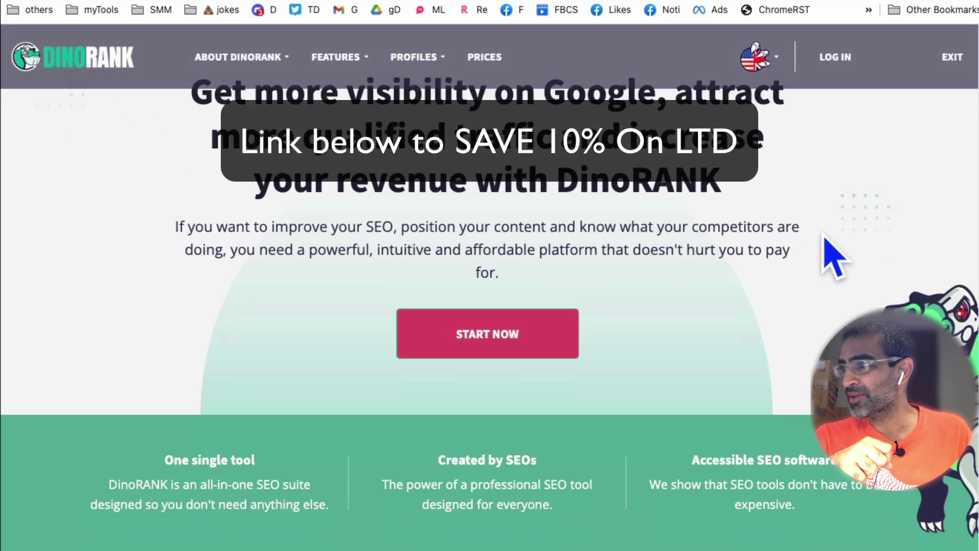
pyautogui.scroll(-20, 823, 236)
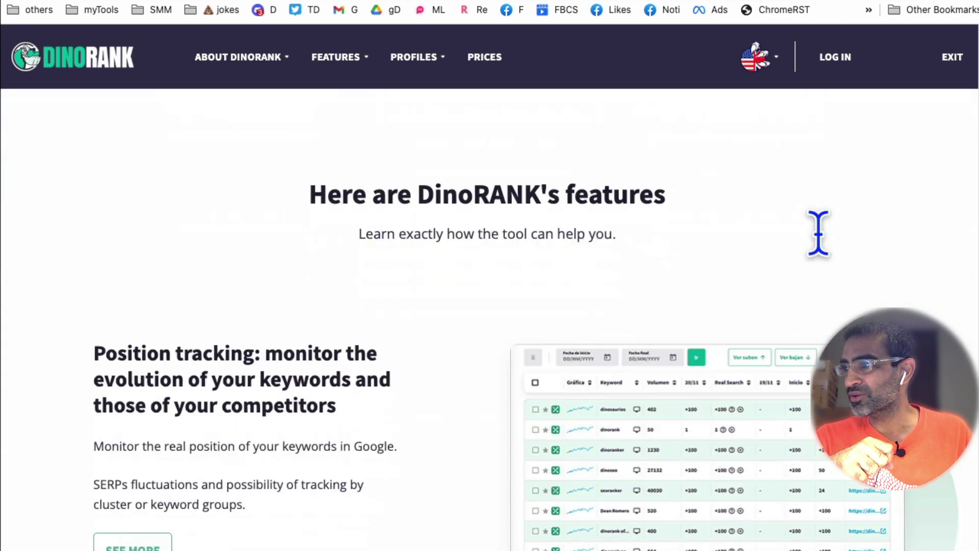
# Step: Read the SEO Audit feature section, highlighting its heading and the listed audit issues
pyautogui.scroll(-4, 818, 233)
pyautogui.moveTo(172, 161); pyautogui.dragTo(365, 240)
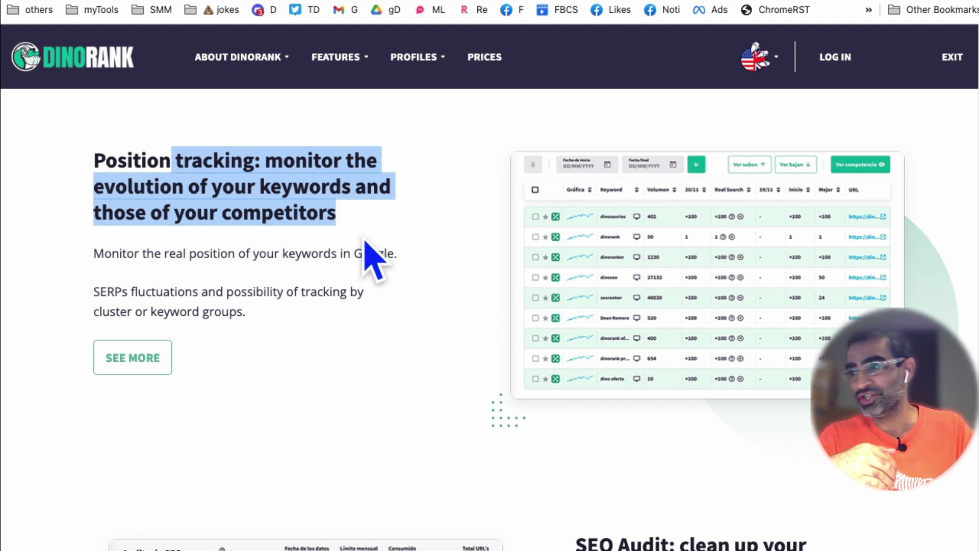
pyautogui.scroll(-4, 557, 306)
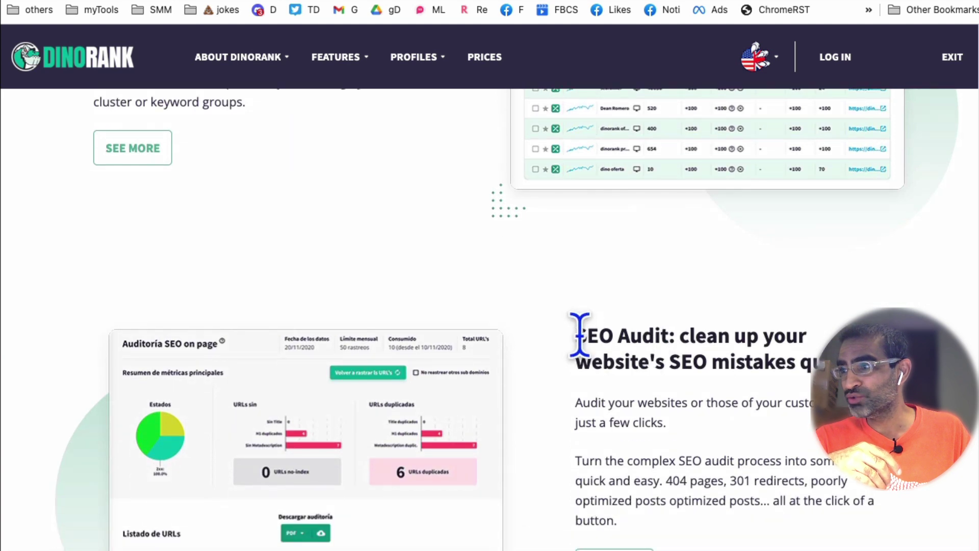
pyautogui.tripleClick(578, 334)
pyautogui.scroll(-3, 734, 408)
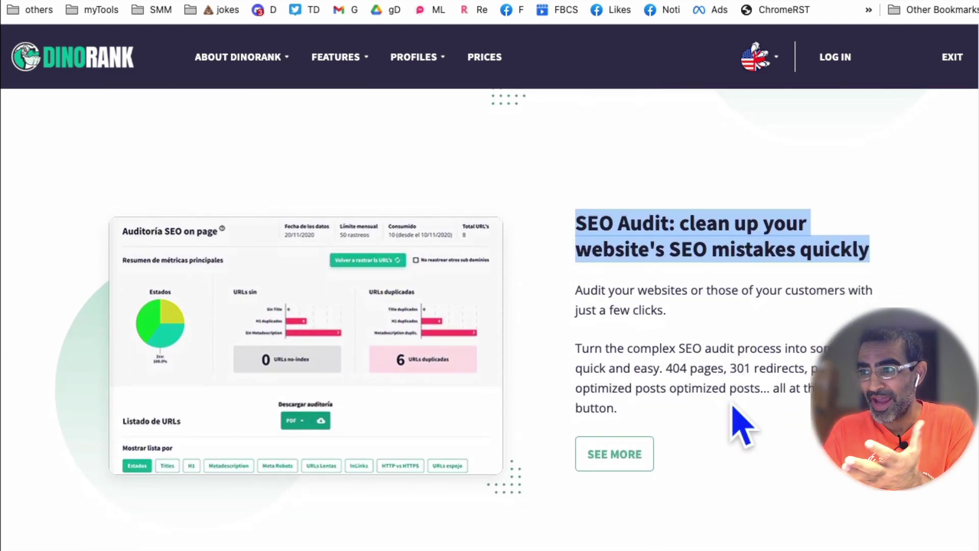
pyautogui.moveTo(681, 368); pyautogui.dragTo(769, 389)
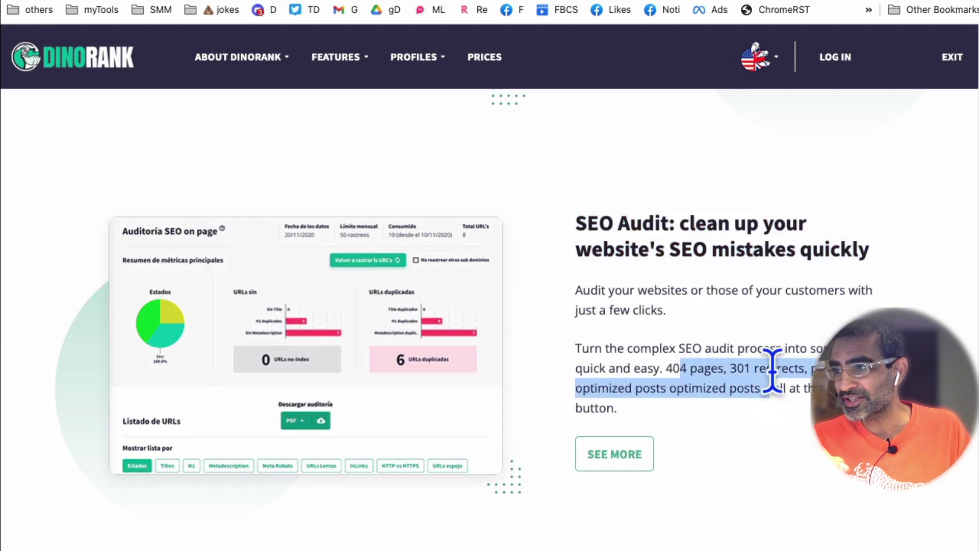
# Step: Scroll on through the Keyword research and Visibility feature sections, highlighting their headings
pyautogui.scroll(-5, 721, 311)
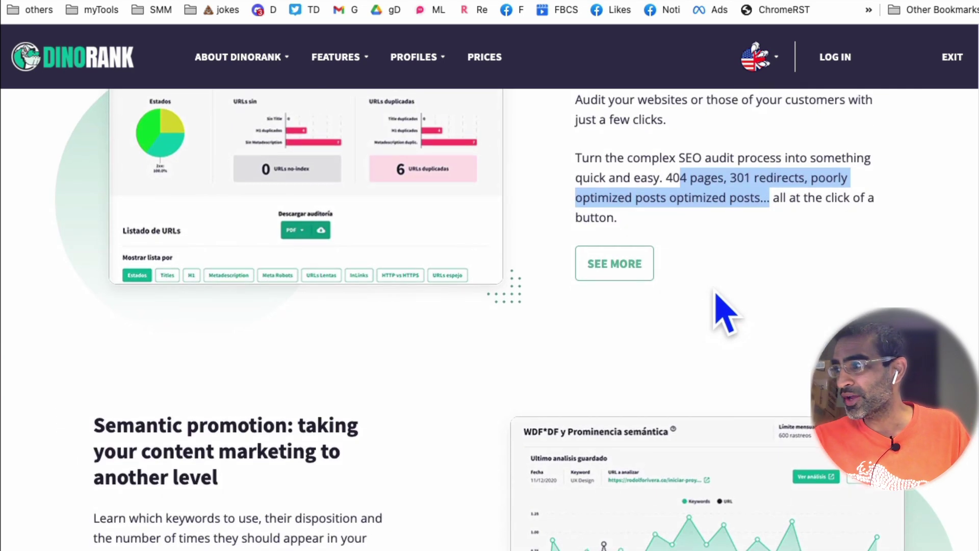
pyautogui.scroll(-10, 723, 314)
pyautogui.scroll(-3, 658, 312)
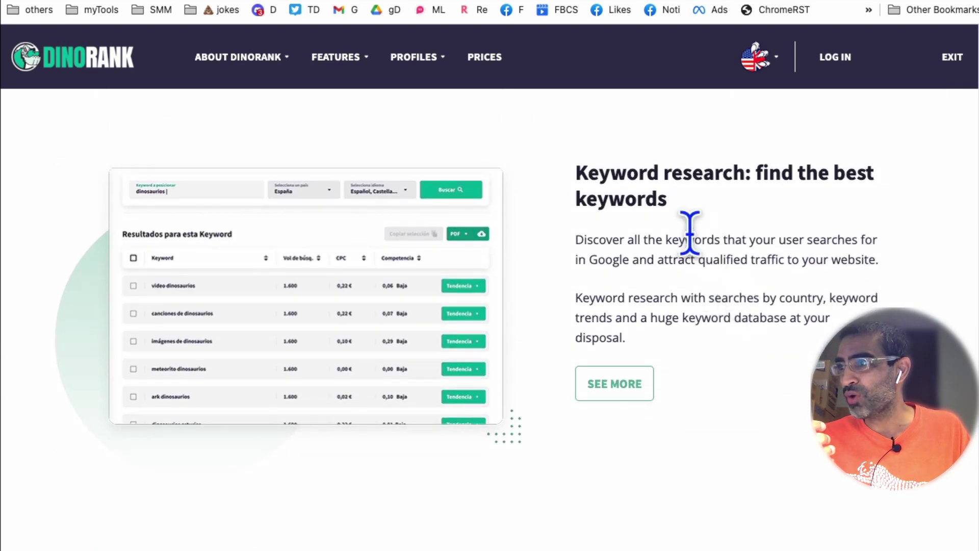
pyautogui.moveTo(603, 178); pyautogui.dragTo(745, 244)
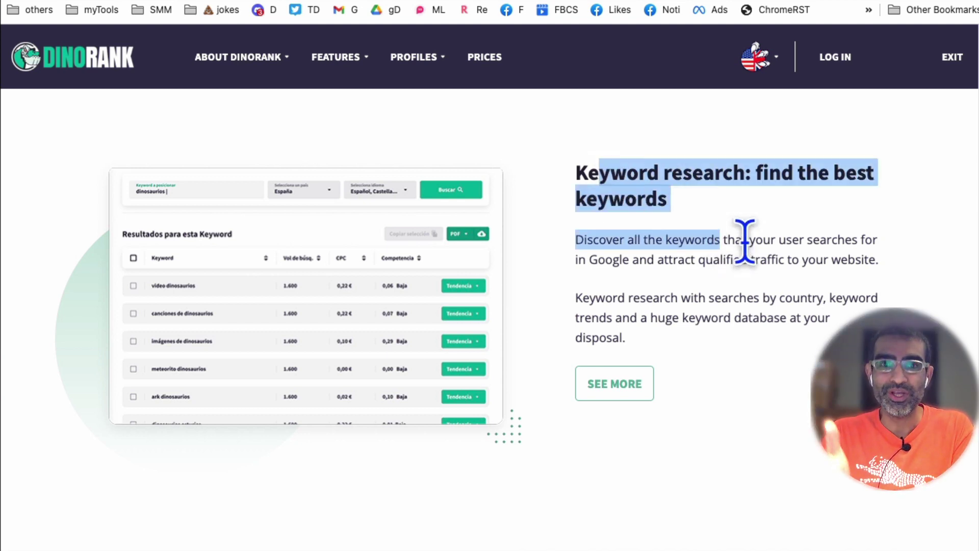
pyautogui.scroll(-12, 745, 242)
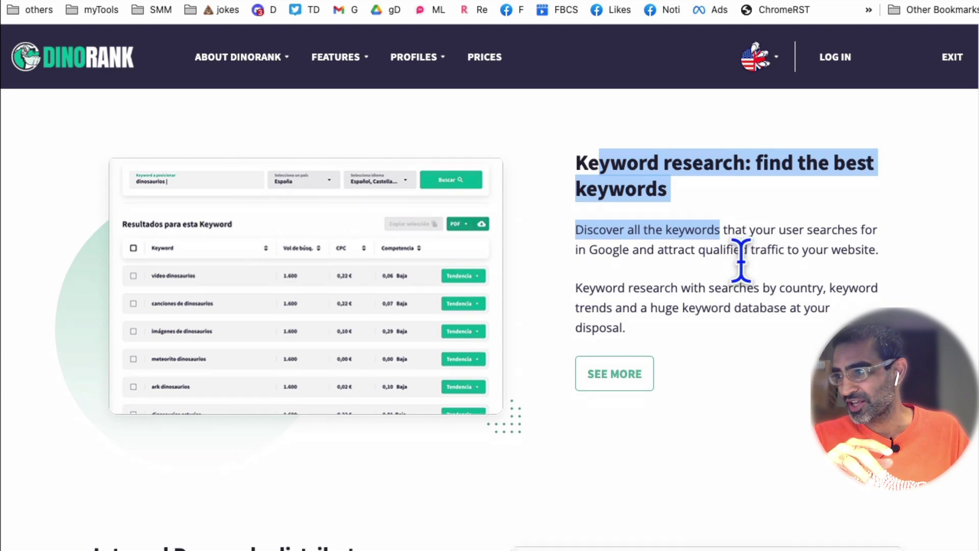
pyautogui.scroll(-8, 761, 304)
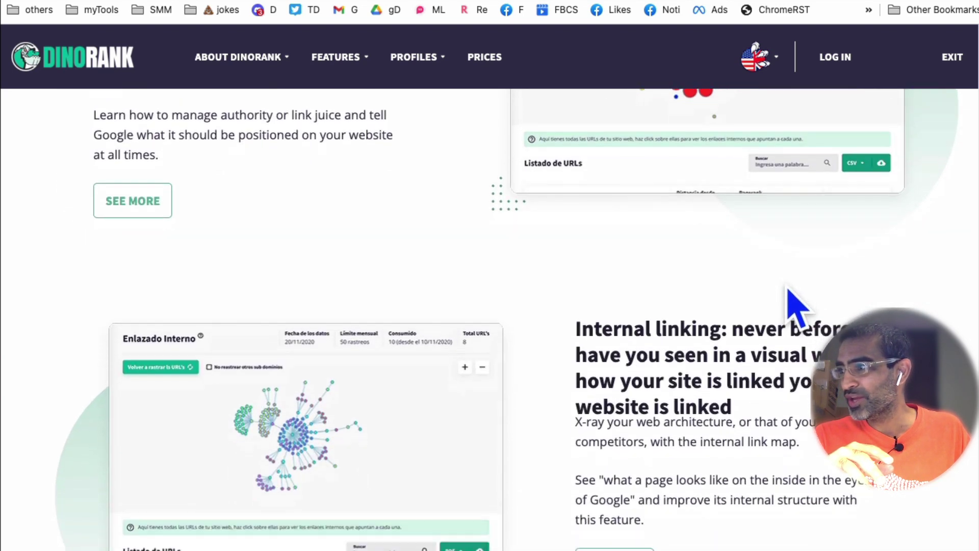
pyautogui.scroll(-10, 800, 285)
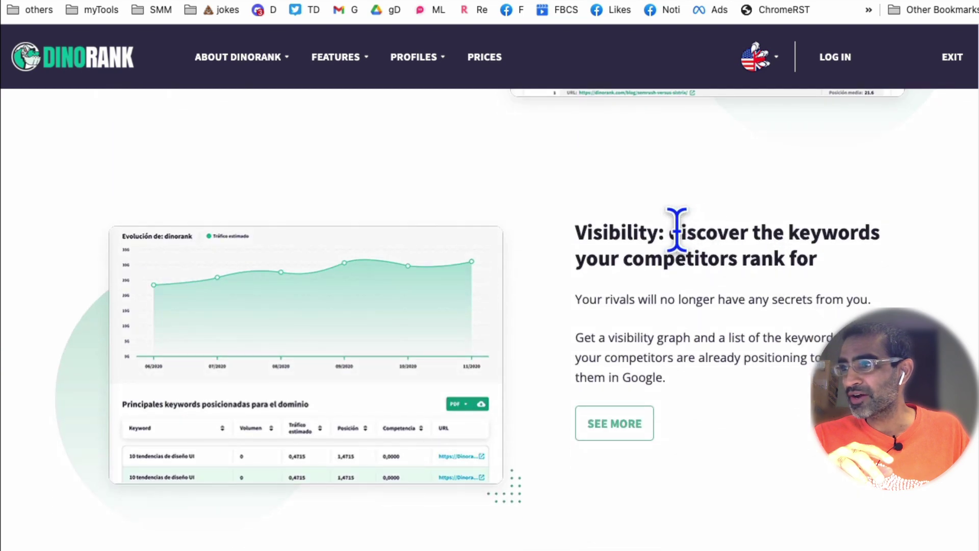
pyautogui.moveTo(666, 233); pyautogui.dragTo(810, 260)
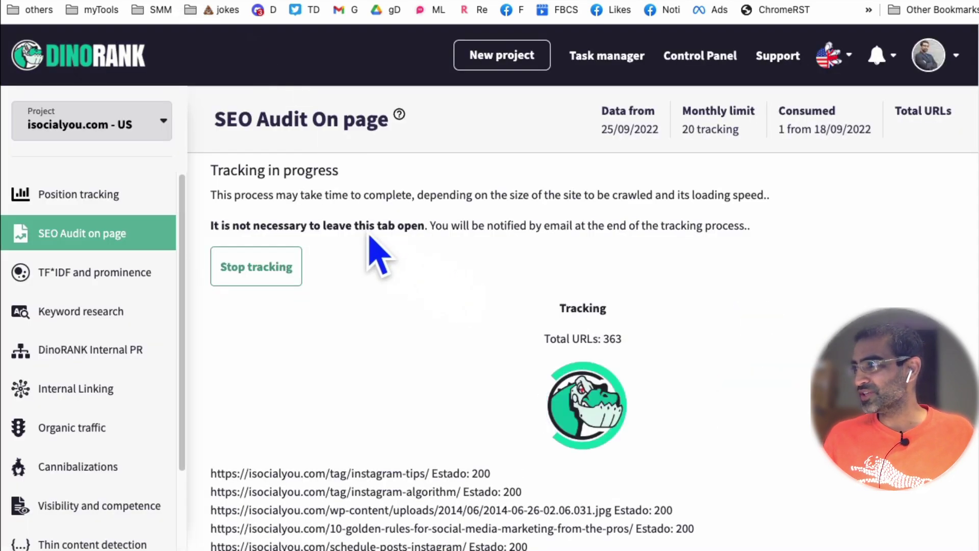
# Step: Switch the working project to ralock.com and dismiss the tracking-completed notice
pyautogui.click(137, 122)
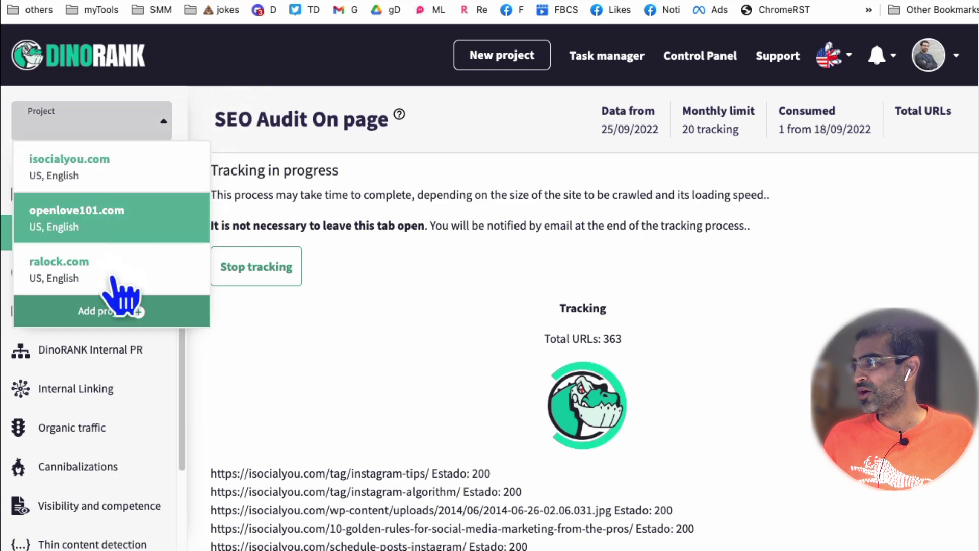
pyautogui.click(110, 277)
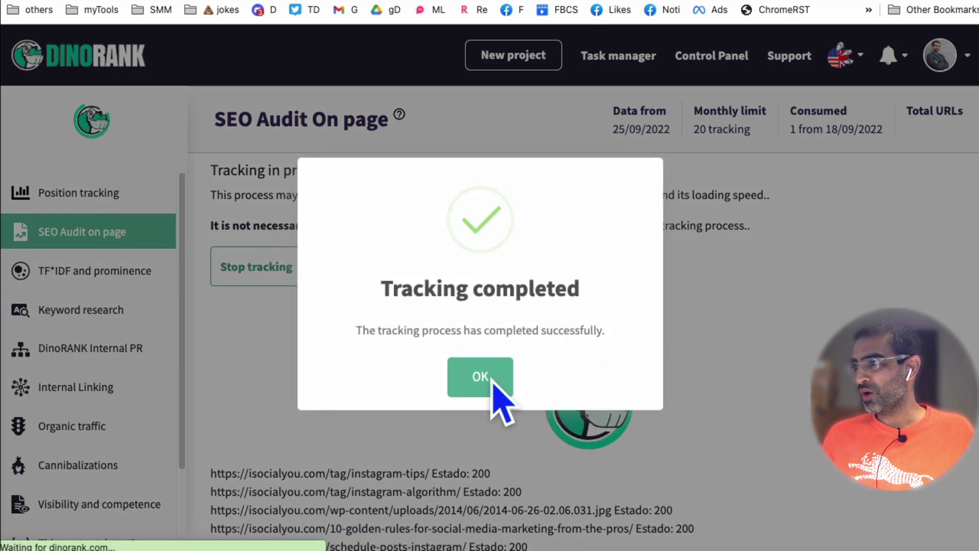
pyautogui.click(491, 384)
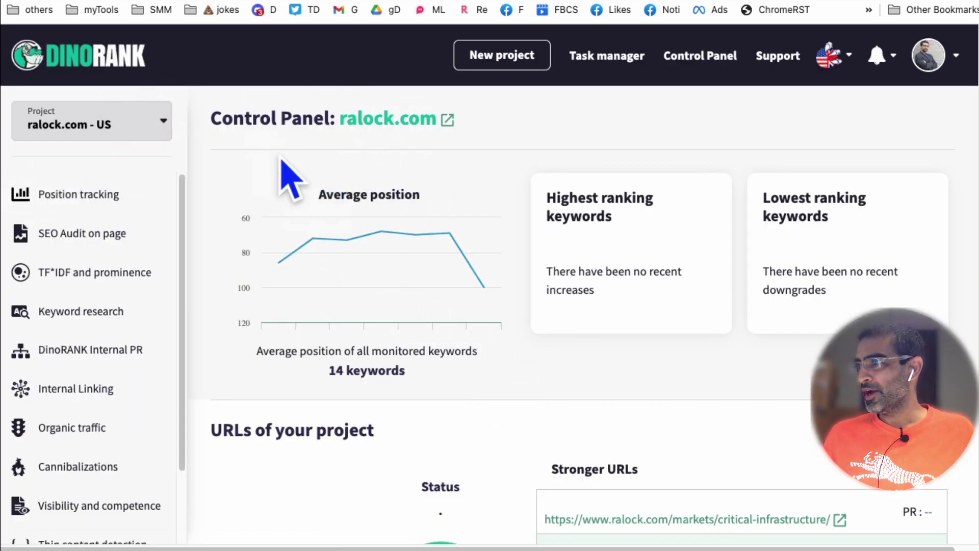
# Step: Cancel the New project form and close the project list, keeping ralock.com selected
pyautogui.click(508, 60)
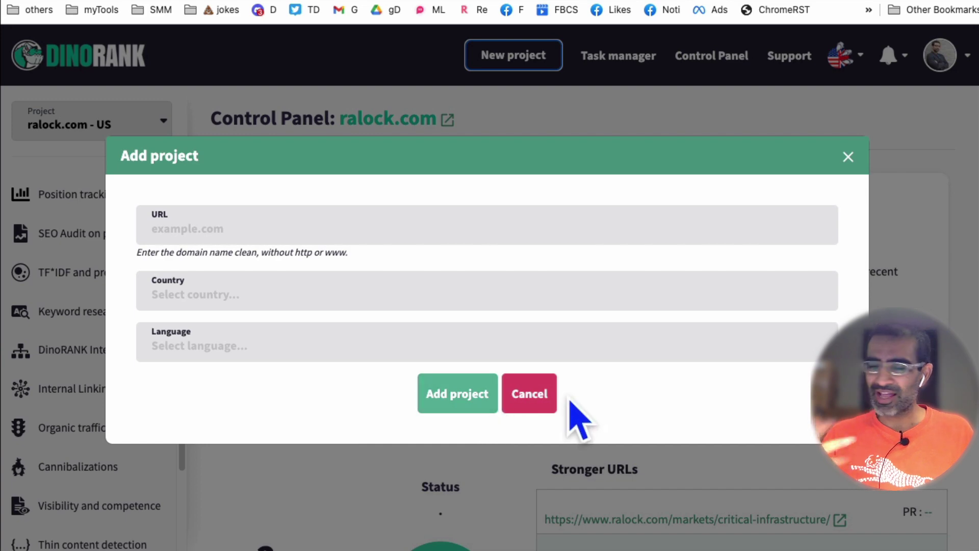
pyautogui.click(848, 157)
pyautogui.click(124, 135)
pyautogui.click(282, 148)
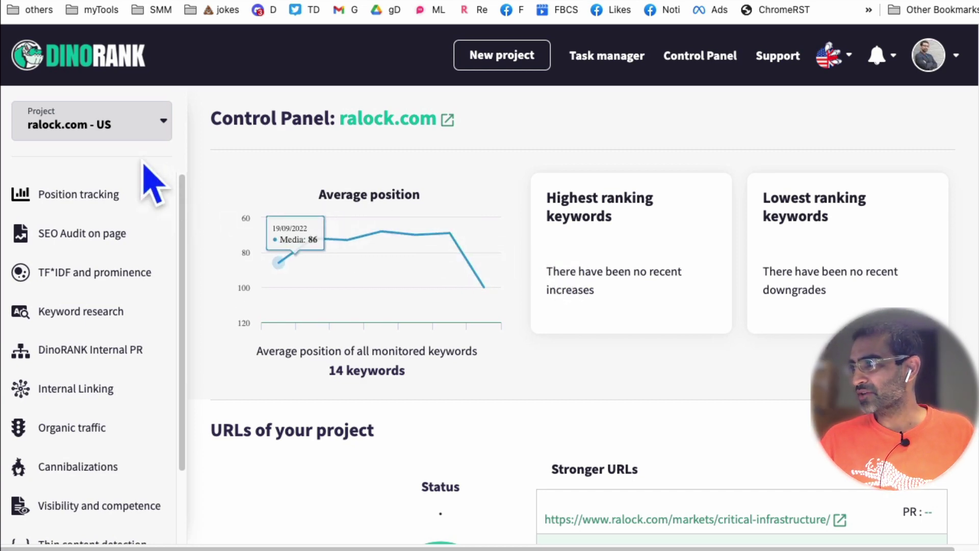
# Step: Open Position tracking for ralock.com and bring up the Add new keywords form
pyautogui.click(92, 195)
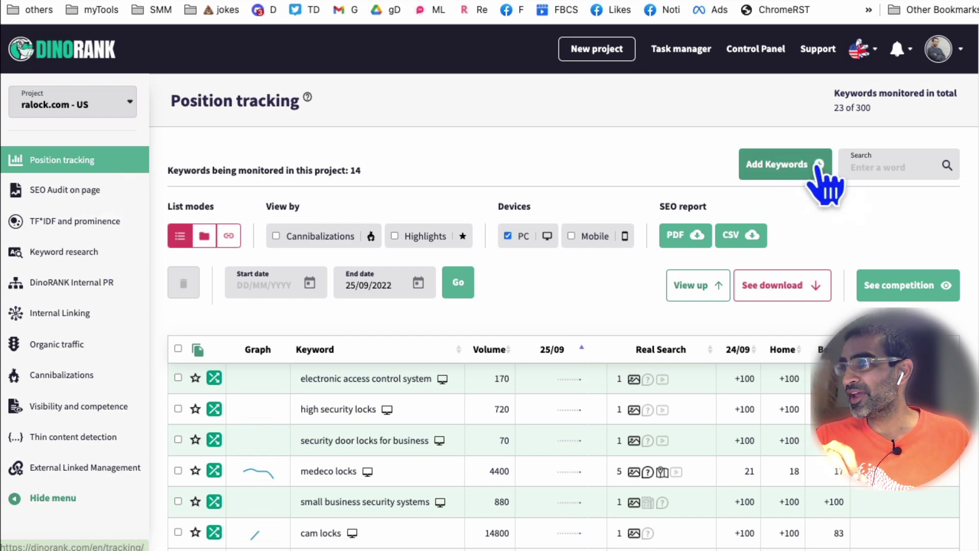
pyautogui.click(804, 171)
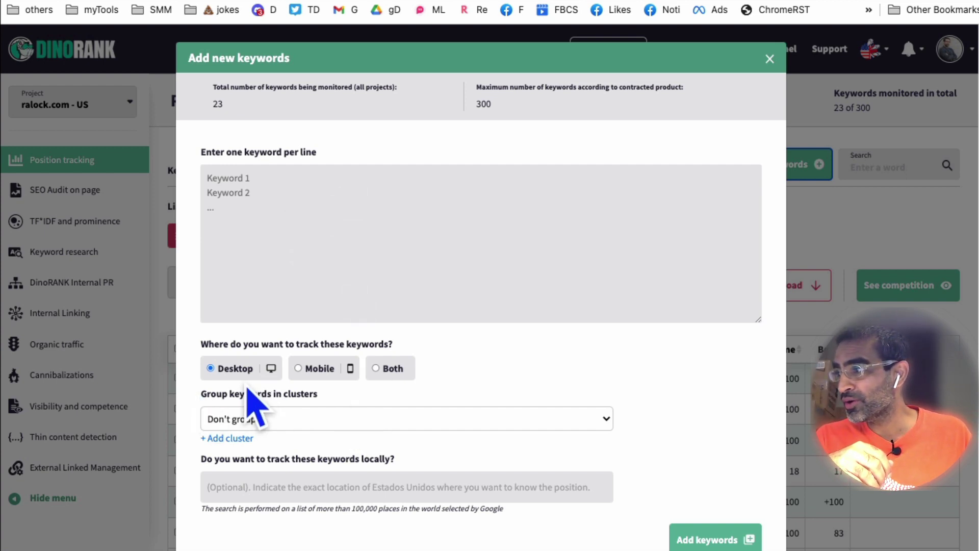
pyautogui.click(323, 202)
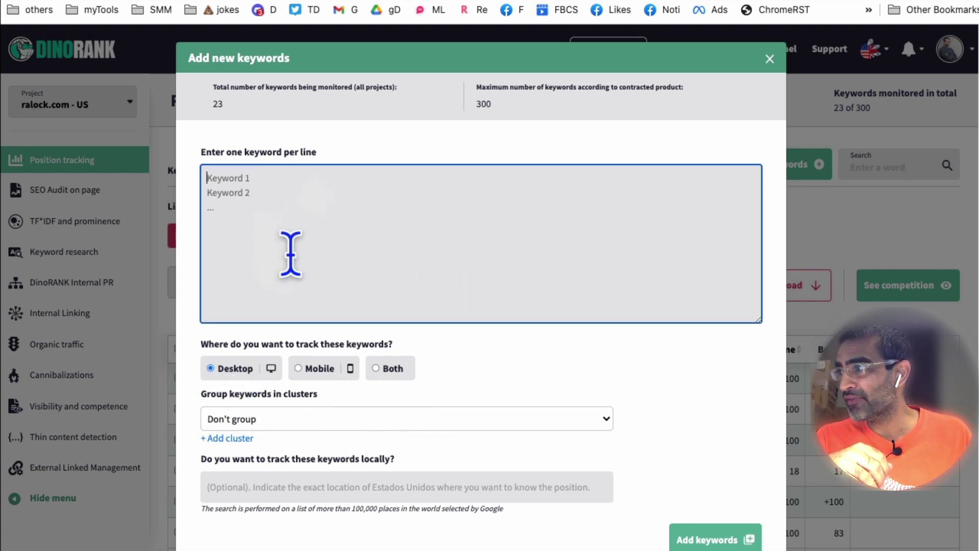
pyautogui.scroll(-3, 570, 315)
pyautogui.scroll(3, 819, 201)
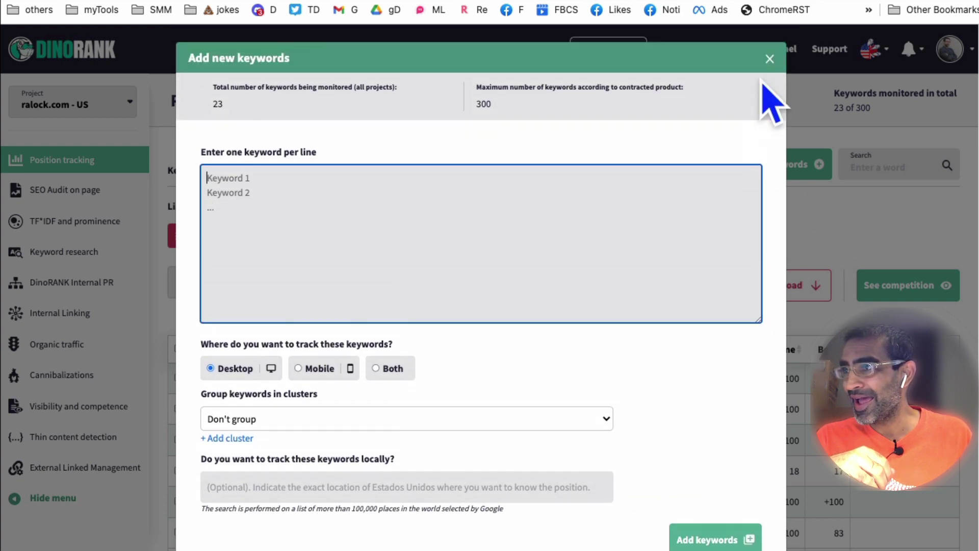
# Step: Close the Add new keywords form unused and scroll the tracked keywords table
pyautogui.click(769, 59)
pyautogui.scroll(-7, 831, 230)
pyautogui.scroll(1, 758, 284)
pyautogui.scroll(2, 589, 276)
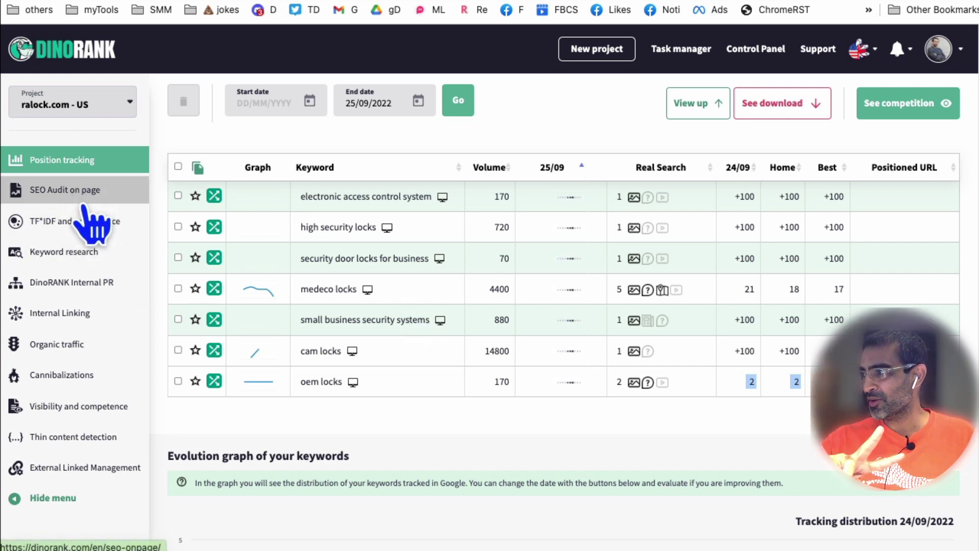
# Step: Open SEO Audit on page and switch the project to openlove101.com
pyautogui.click(65, 197)
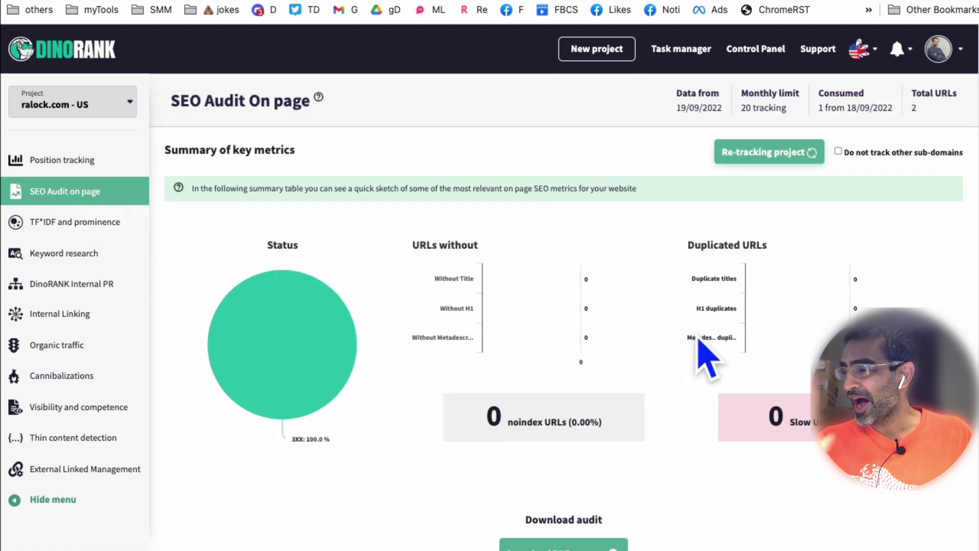
pyautogui.click(109, 103)
pyautogui.click(108, 189)
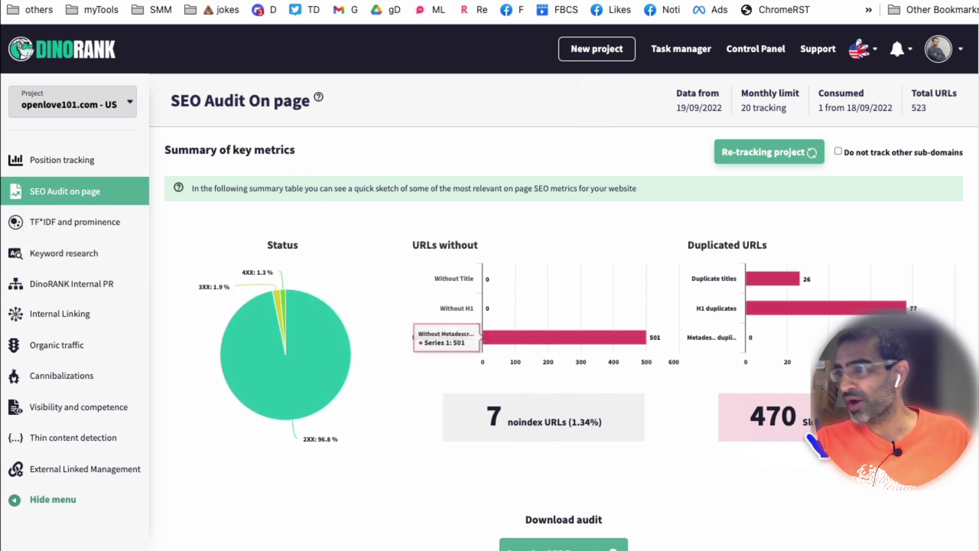
pyautogui.scroll(-2, 640, 354)
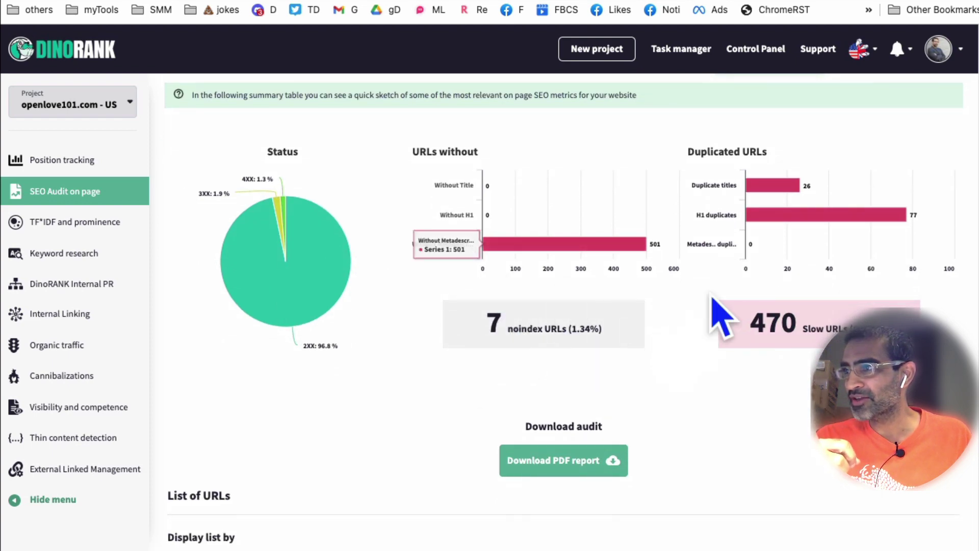
pyautogui.scroll(-4, 796, 204)
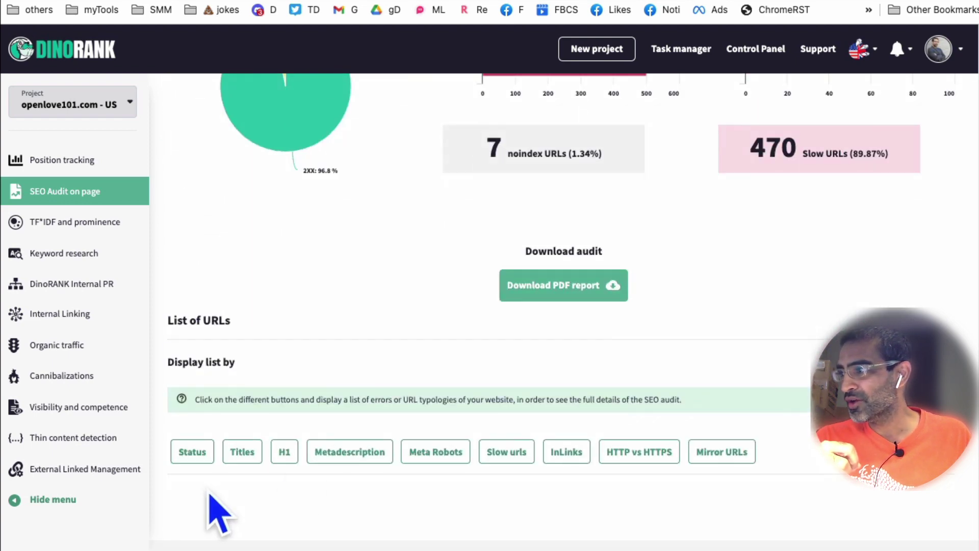
# Step: List audited URLs by Status, checking the 4XX, 3XX, then 4XX and 5XX filters
pyautogui.click(191, 455)
pyautogui.scroll(-3, 357, 408)
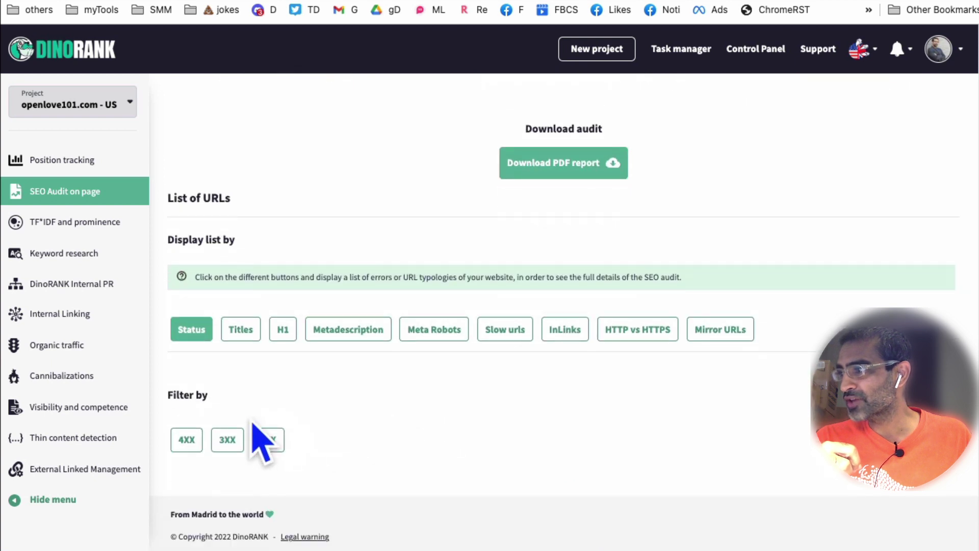
pyautogui.click(185, 438)
pyautogui.scroll(-4, 459, 367)
pyautogui.click(226, 253)
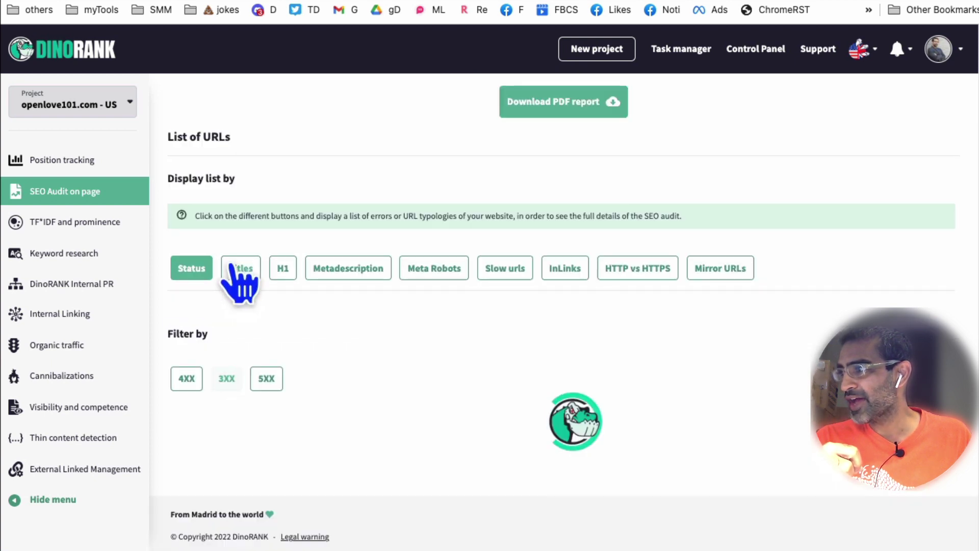
pyautogui.scroll(-3, 234, 306)
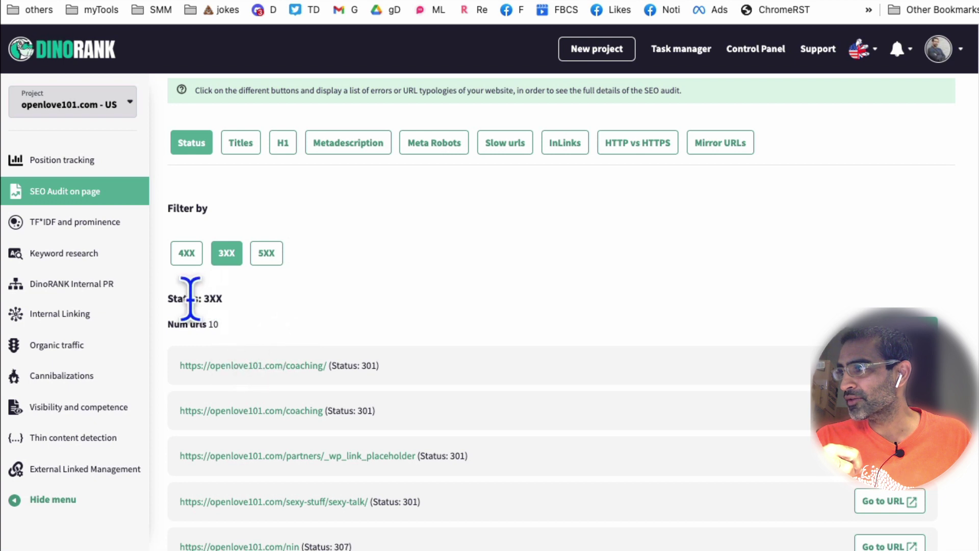
pyautogui.click(187, 255)
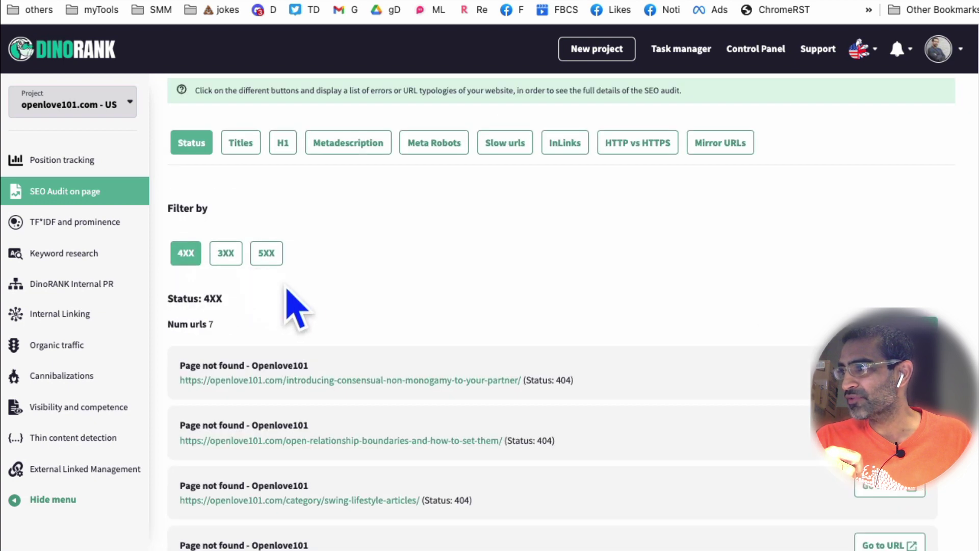
pyautogui.click(267, 255)
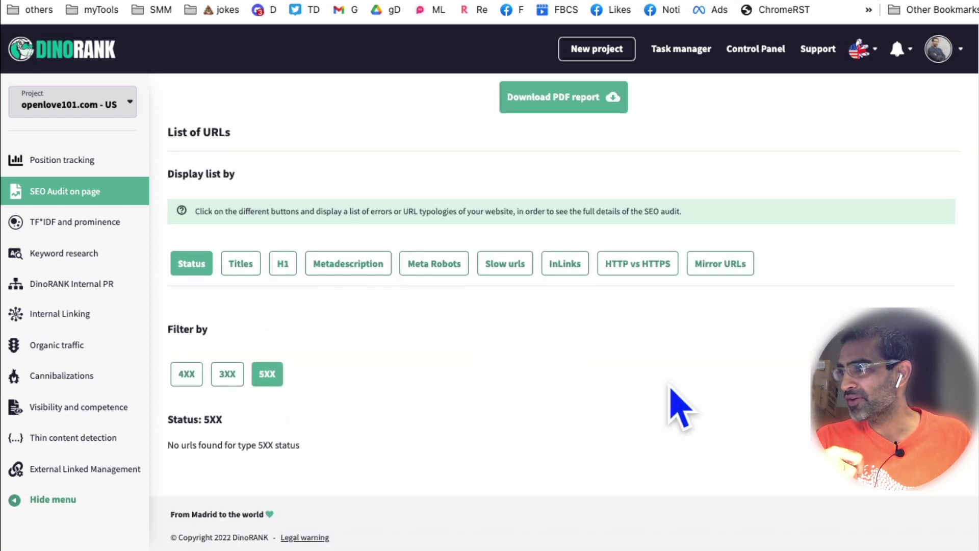
# Step: Reselect the 4XX filter and switch the project to ralock.com
pyautogui.click(186, 376)
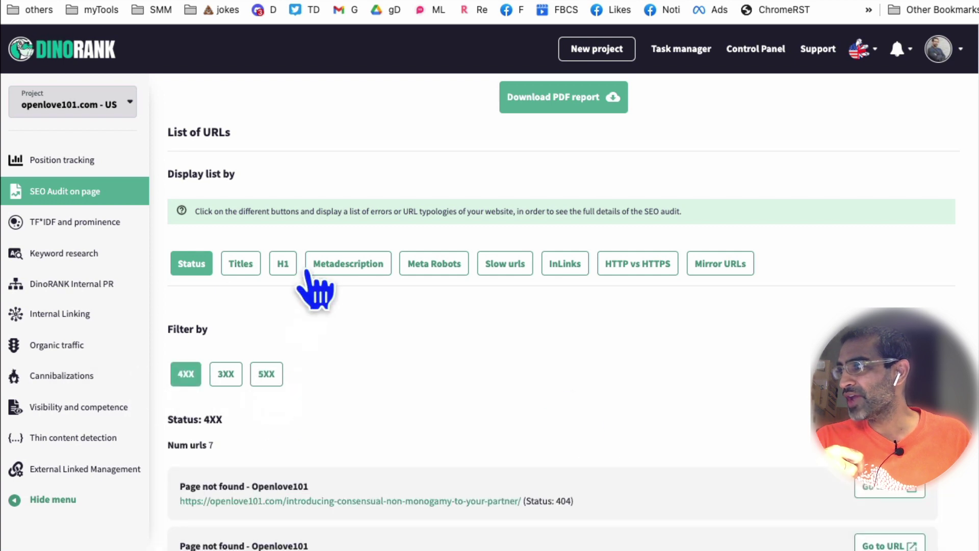
pyautogui.click(125, 101)
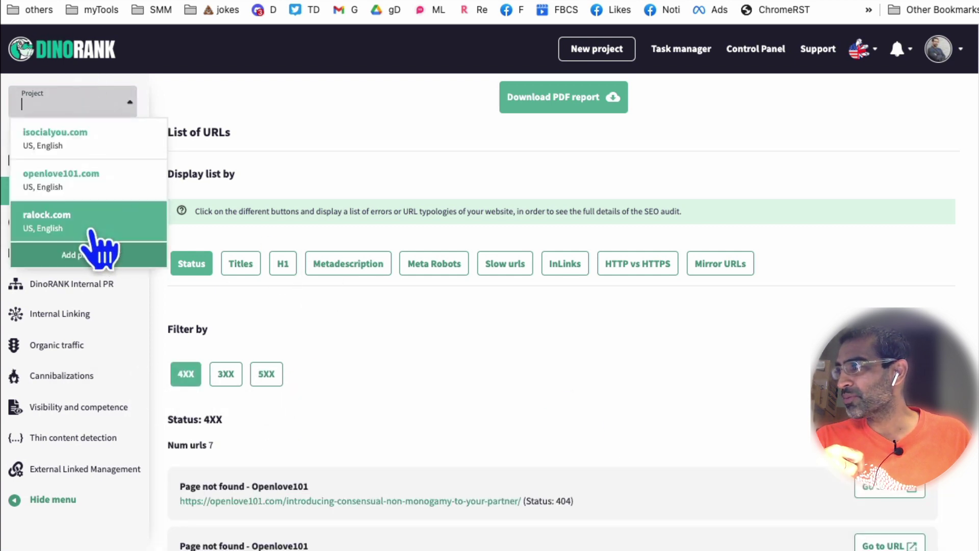
pyautogui.click(92, 228)
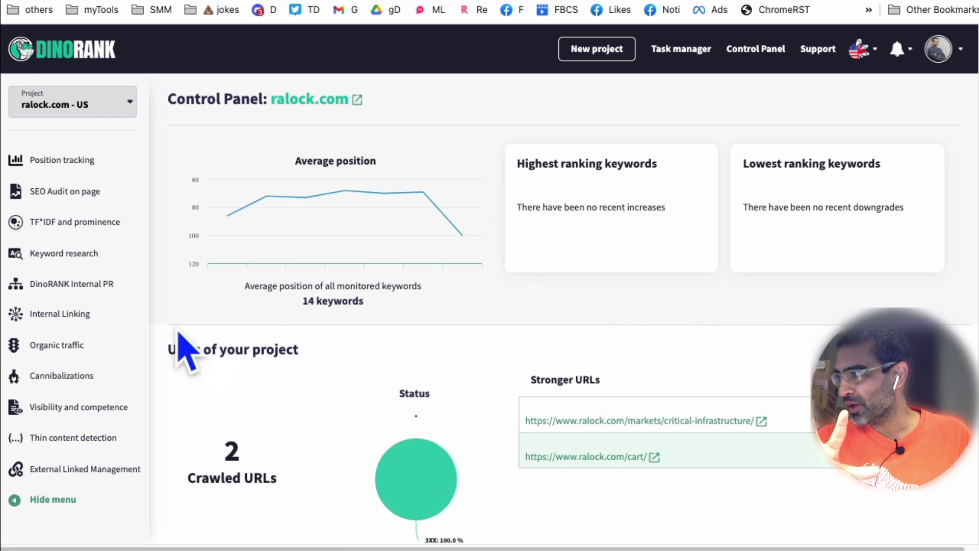
# Step: Open Keyword research and enter 'electronic access control s' as the keyword
pyautogui.click(115, 257)
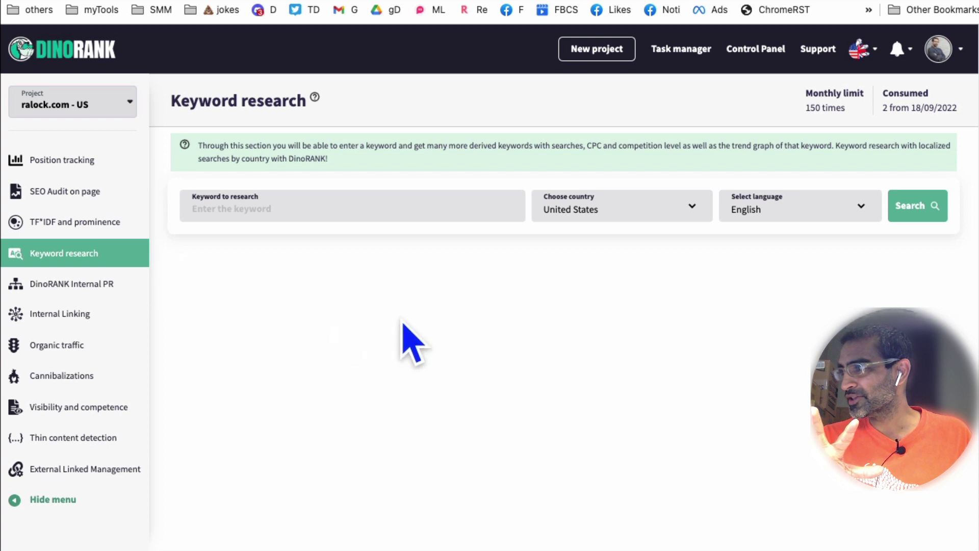
pyautogui.click(346, 210)
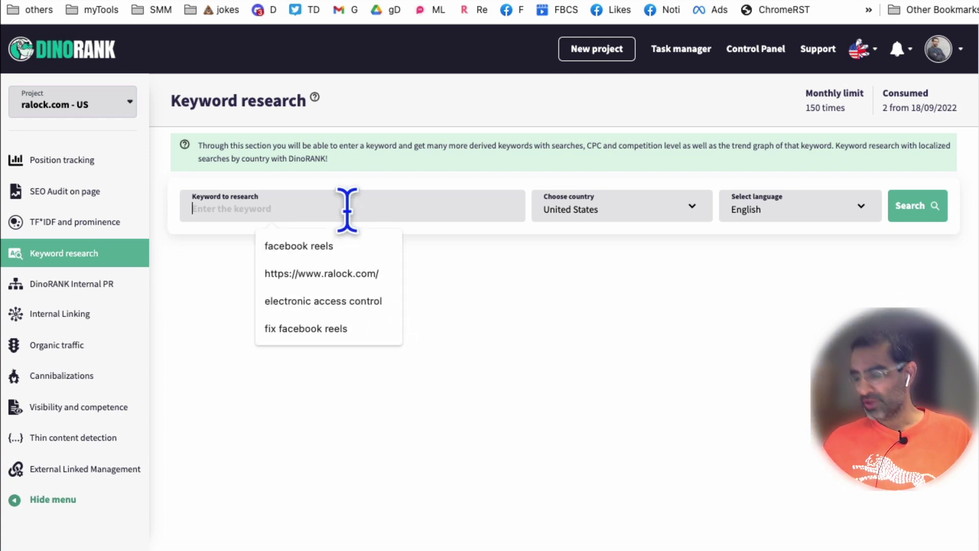
pyautogui.write('electronic access')
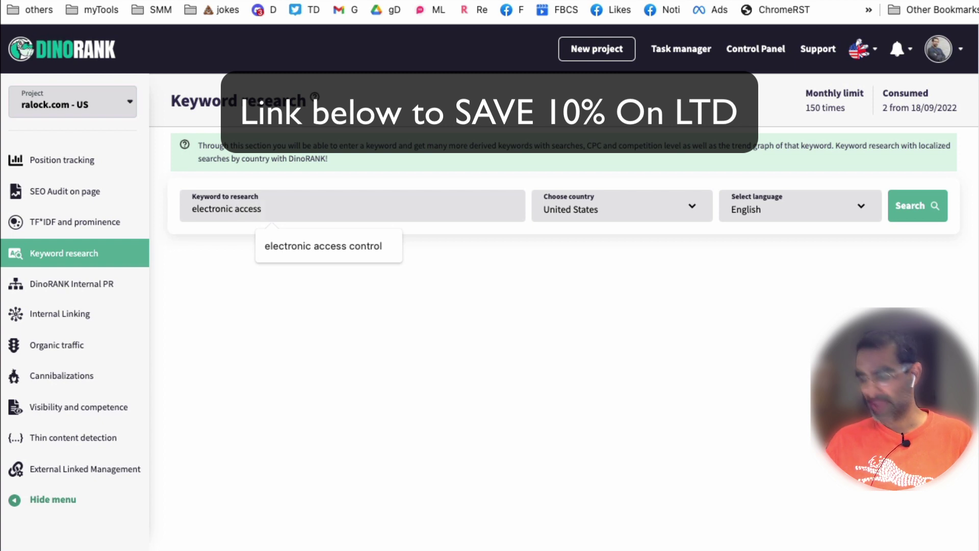
pyautogui.write(' control system')
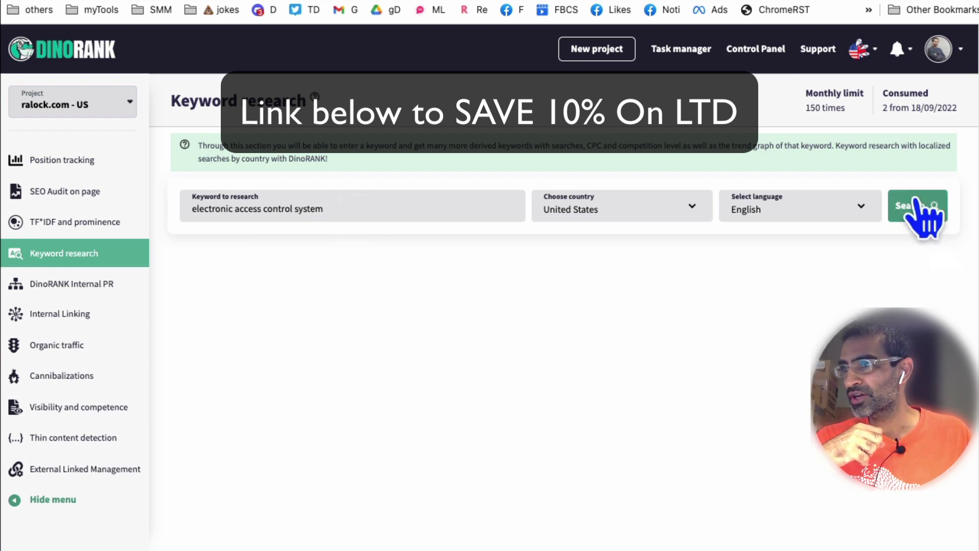
pyautogui.click(923, 210)
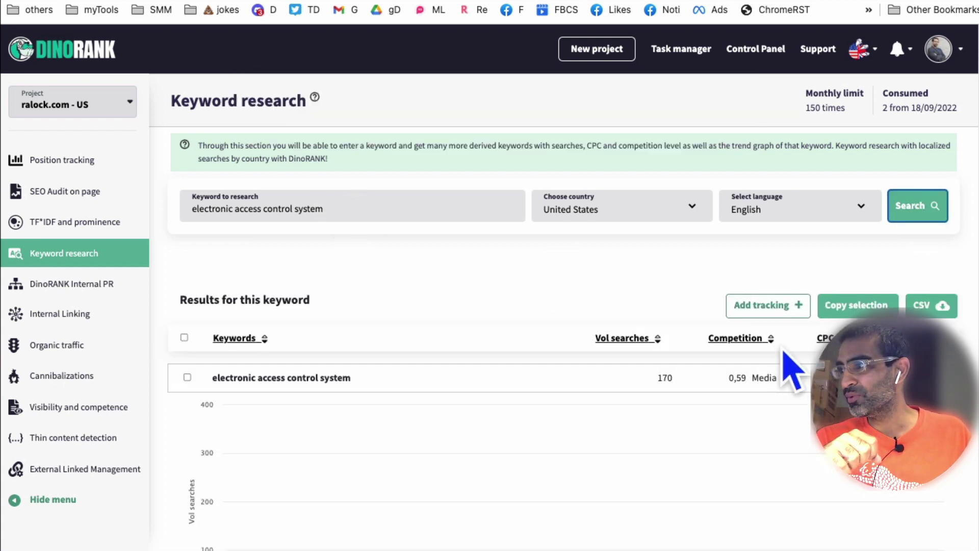
pyautogui.scroll(-3, 789, 360)
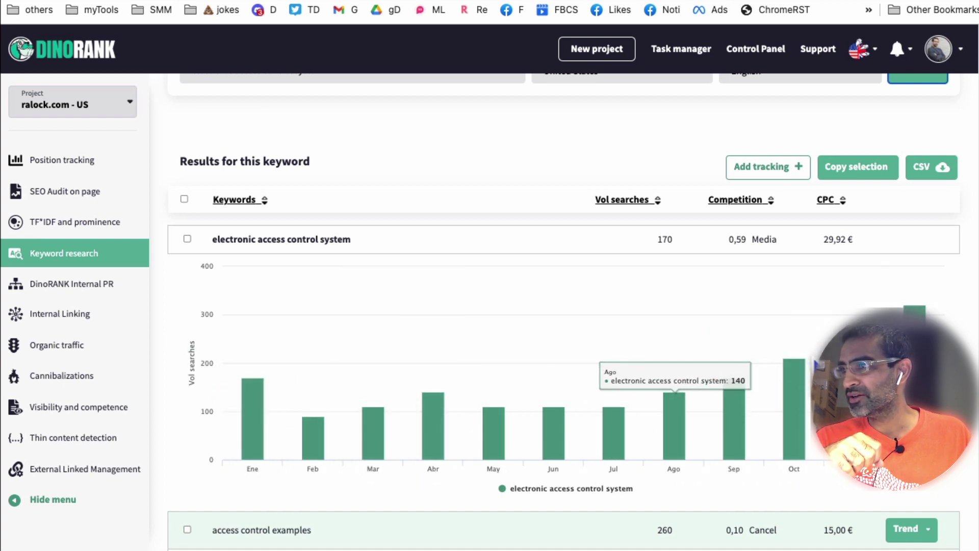
pyautogui.scroll(-3, 663, 326)
pyautogui.scroll(-3, 493, 256)
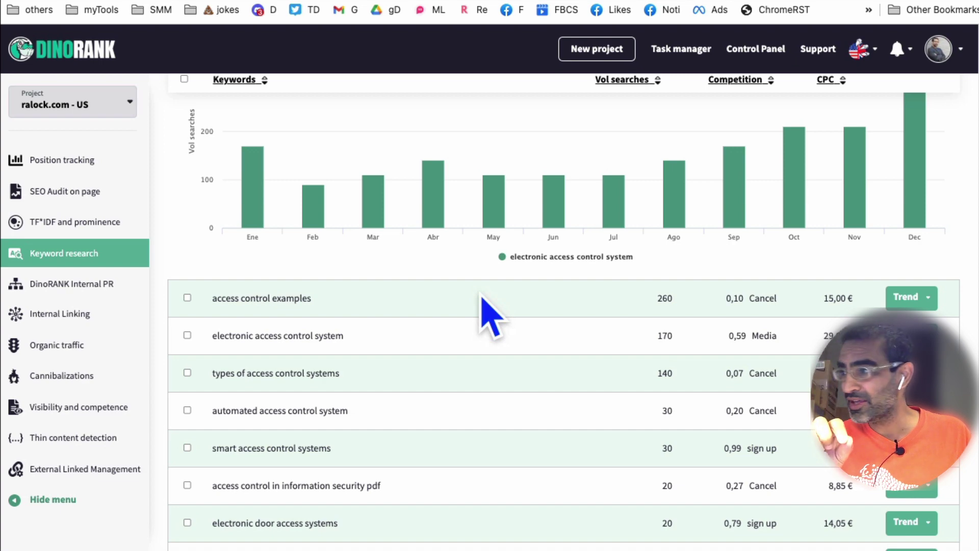
pyautogui.scroll(1, 414, 349)
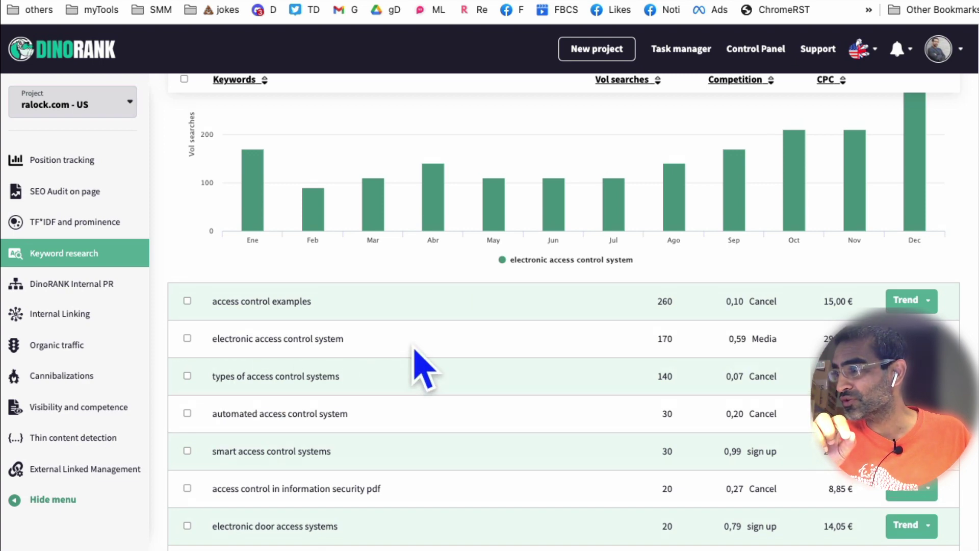
pyautogui.scroll(10, 411, 361)
pyautogui.moveTo(352, 327); pyautogui.dragTo(221, 329)
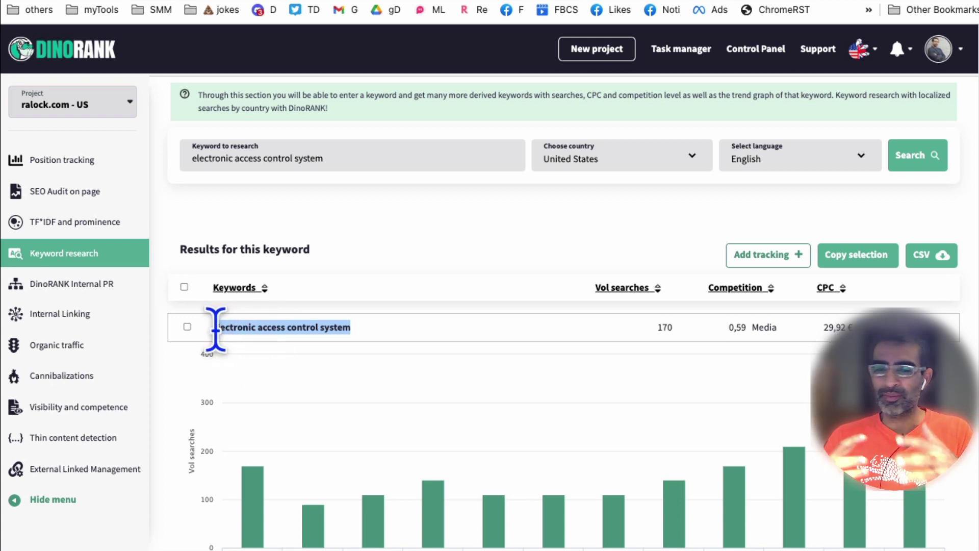
pyautogui.moveTo(215, 329); pyautogui.dragTo(212, 329)
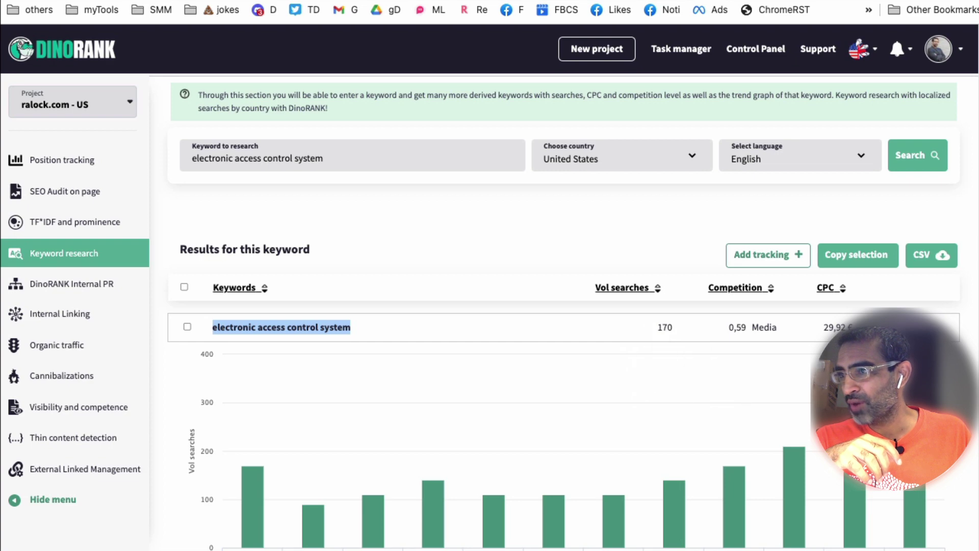
pyautogui.scroll(-7, 711, 327)
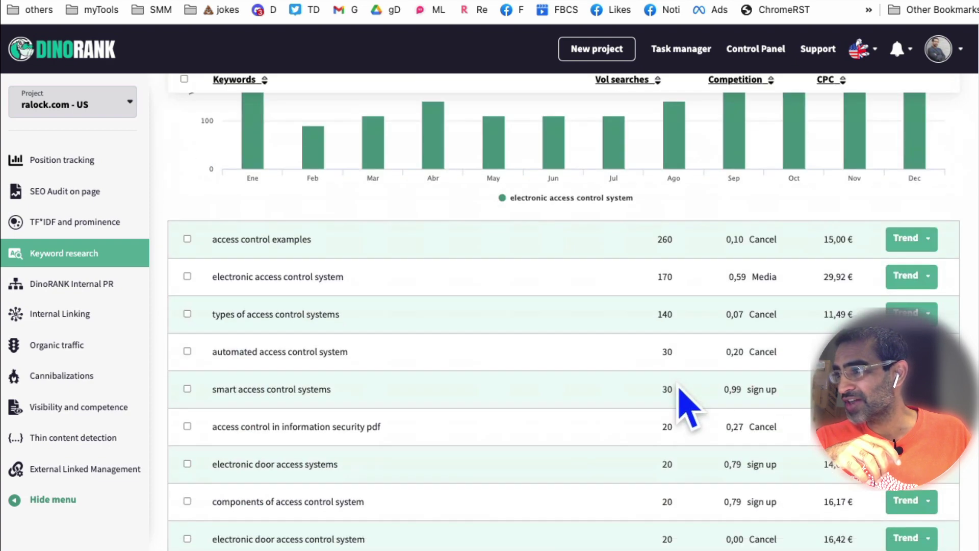
pyautogui.scroll(-2, 689, 405)
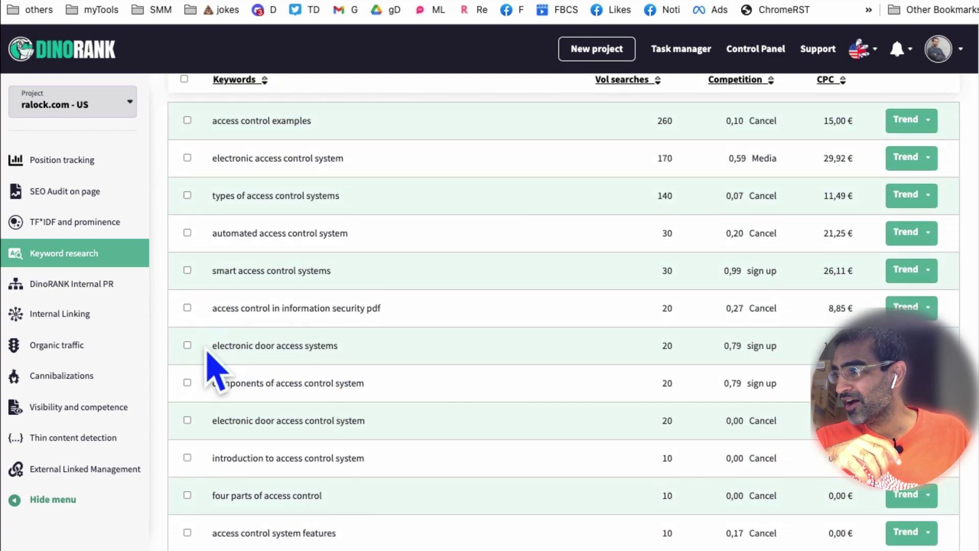
pyautogui.moveTo(365, 338); pyautogui.dragTo(391, 409)
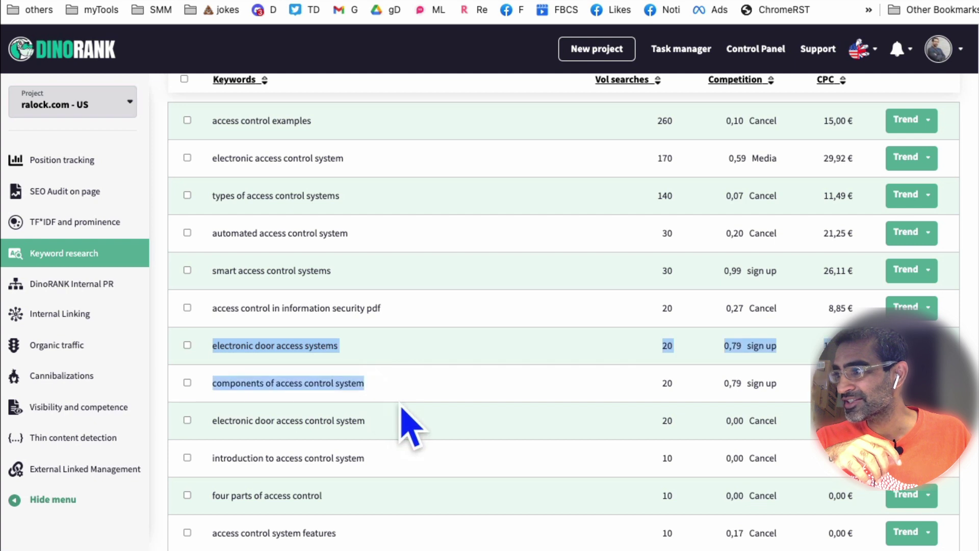
pyautogui.scroll(-1, 398, 408)
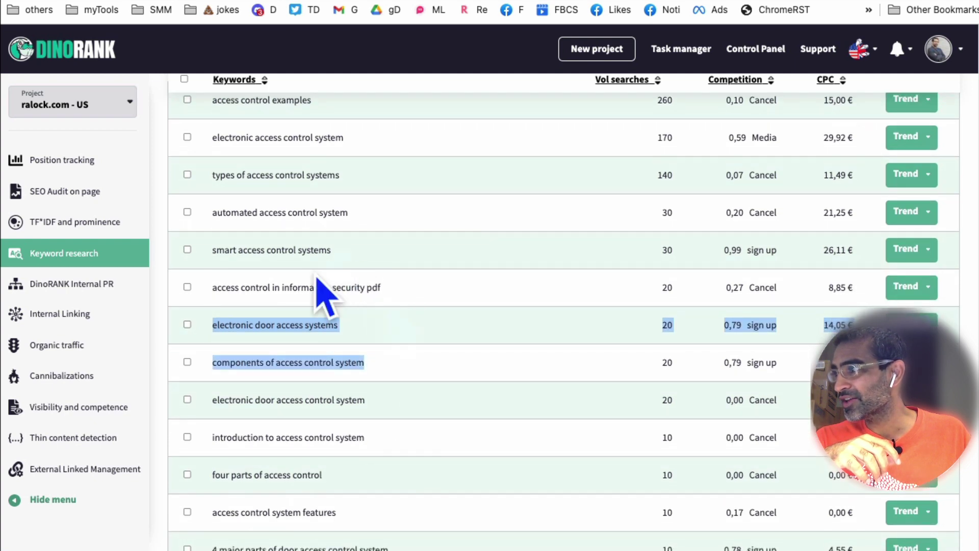
pyautogui.moveTo(212, 250); pyautogui.dragTo(345, 258)
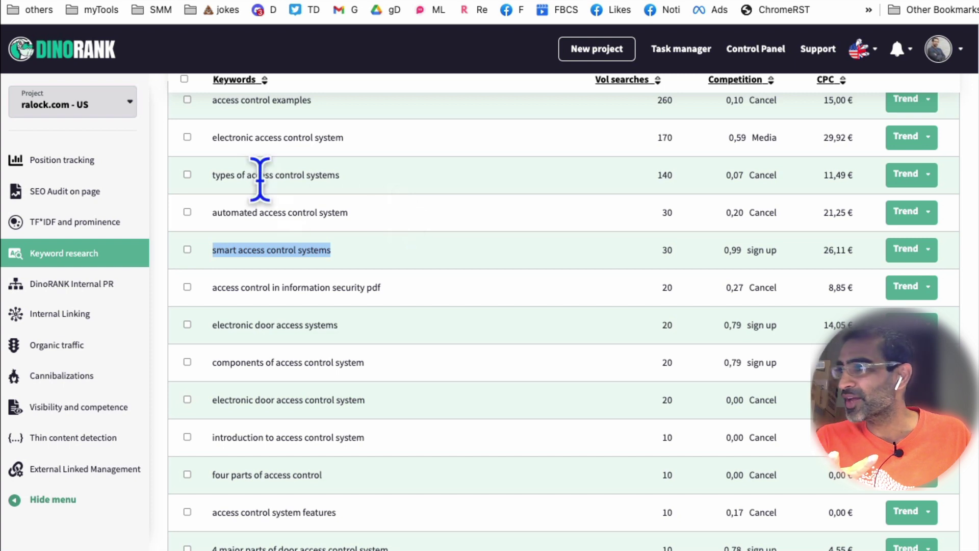
pyautogui.moveTo(211, 176); pyautogui.dragTo(398, 203)
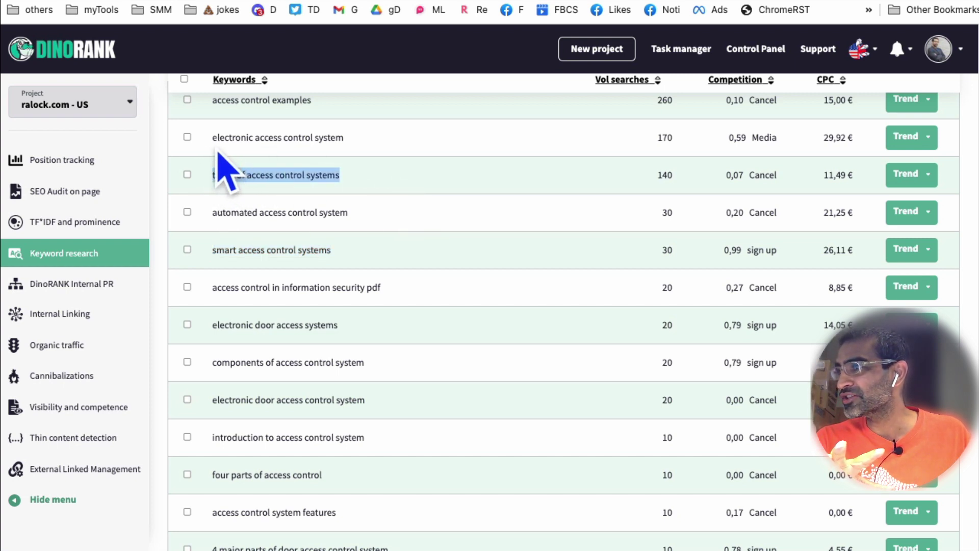
pyautogui.click(214, 168)
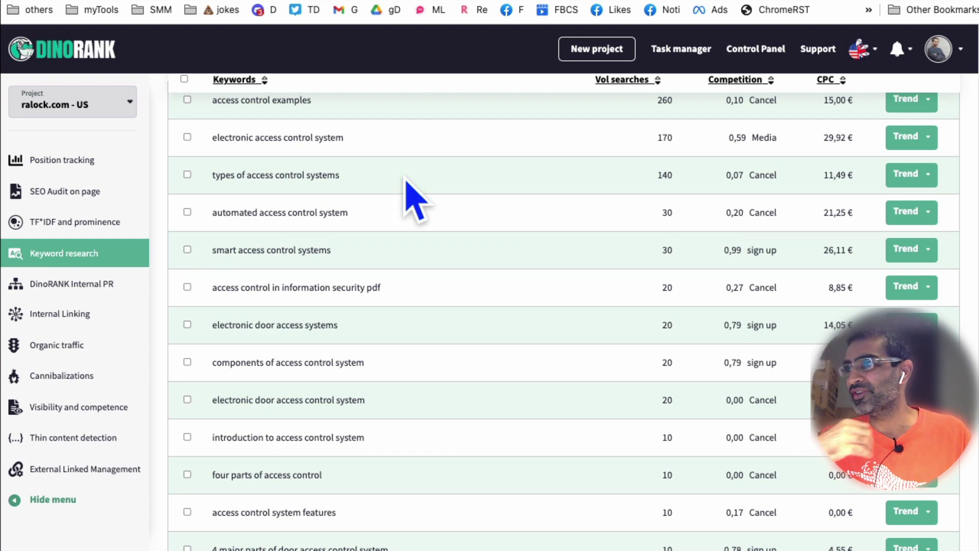
# Step: View the trend for 'types of access control systems', check Organic traffic, then open Visibility and competence
pyautogui.click(912, 179)
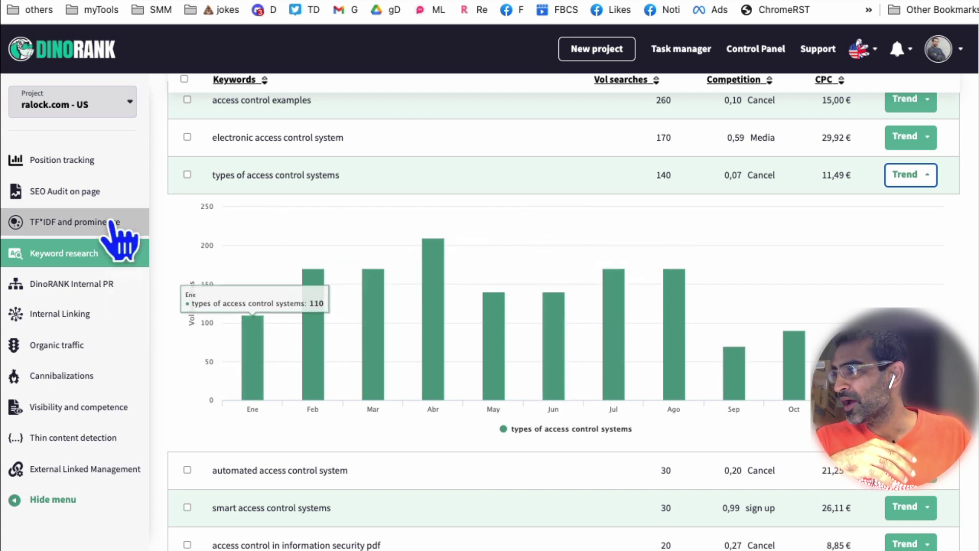
pyautogui.click(88, 355)
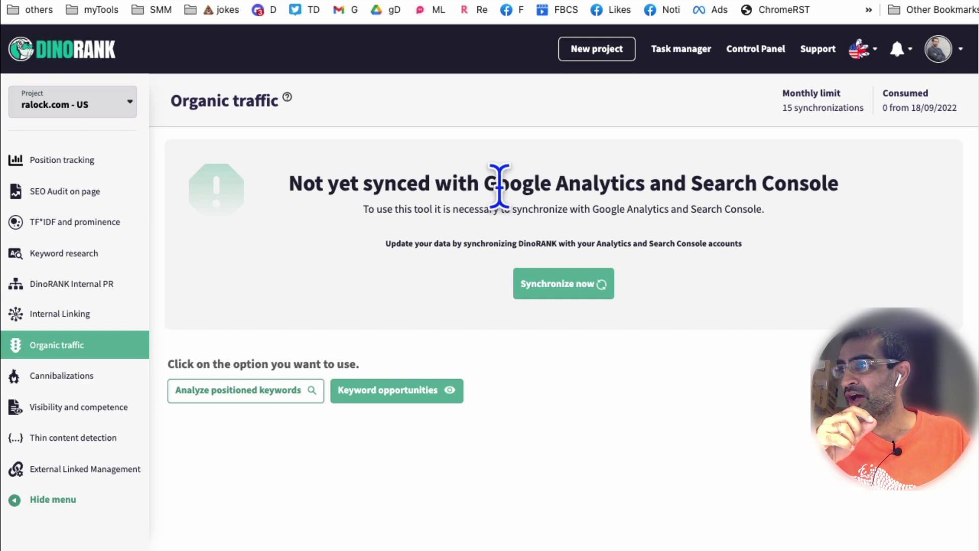
pyautogui.moveTo(467, 183); pyautogui.dragTo(673, 184)
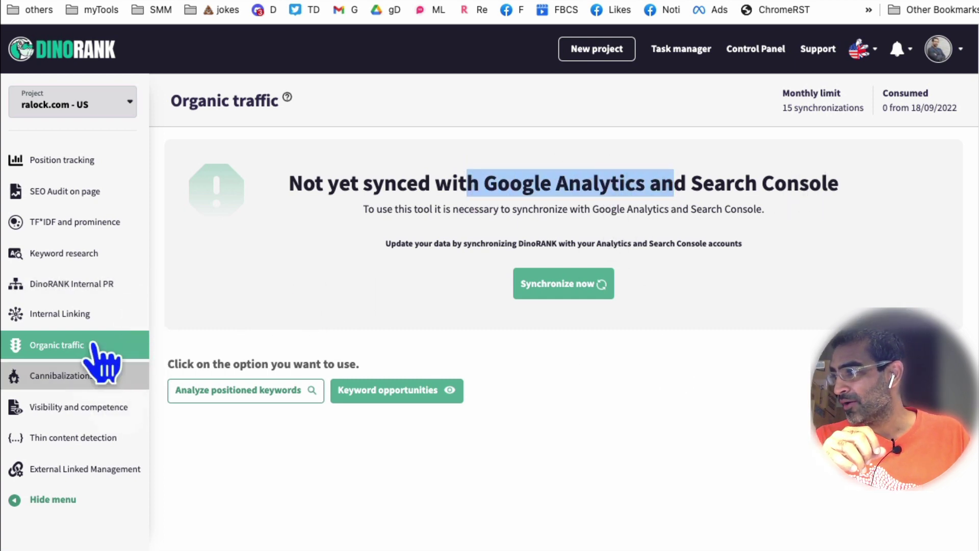
pyautogui.click(75, 406)
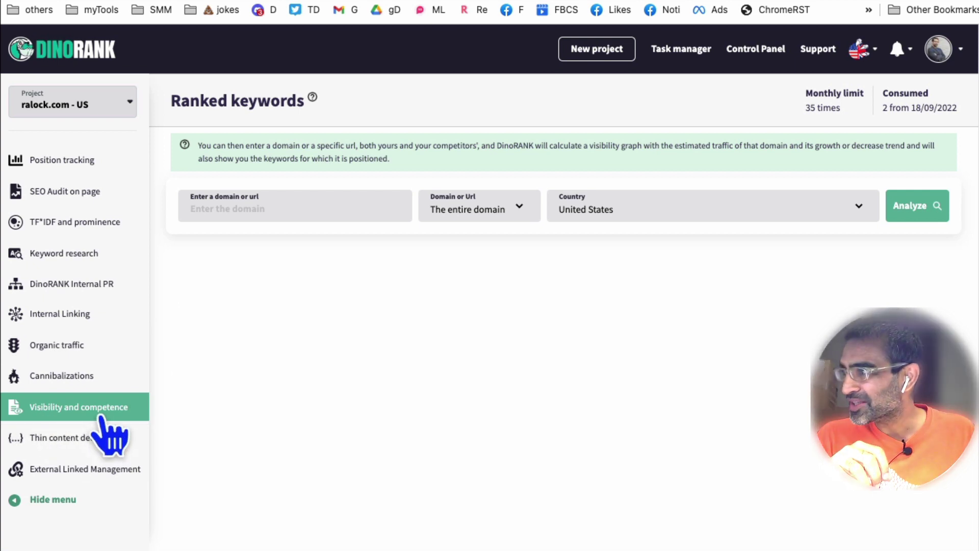
pyautogui.click(462, 1)
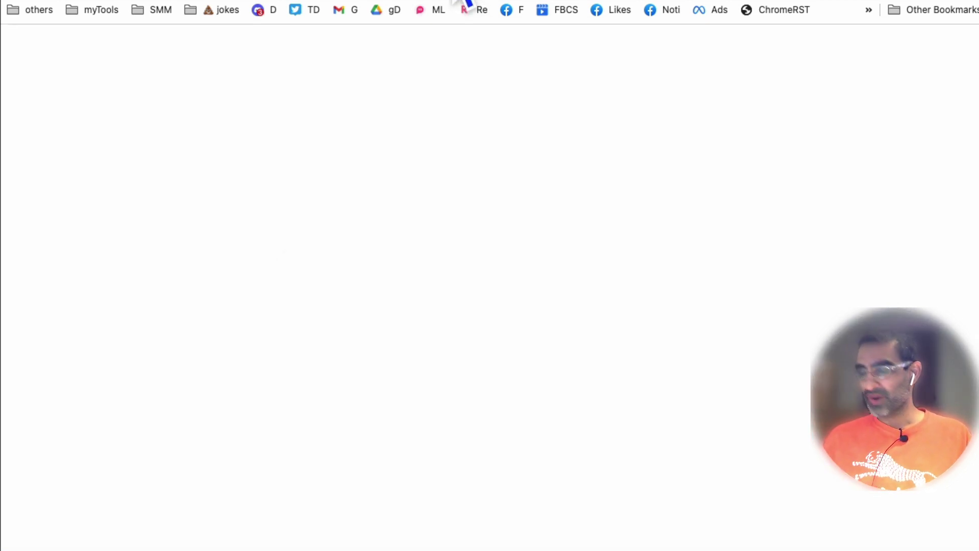
pyautogui.write('lsi')
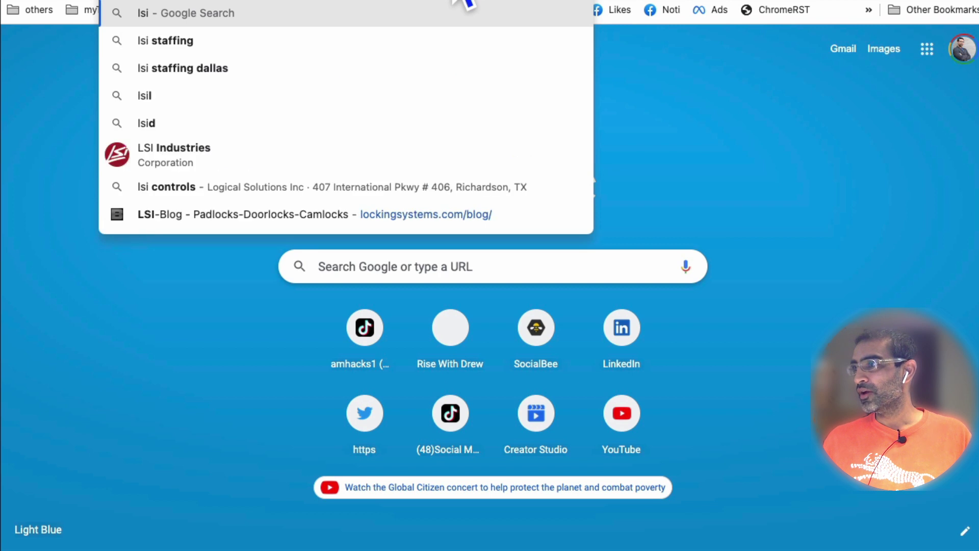
pyautogui.press('Down')
pyautogui.press('Down')
pyautogui.press('Down')
pyautogui.press('Up')
pyautogui.press('Up')
pyautogui.press('Up')
pyautogui.press('Down')
pyautogui.press('Down')
pyautogui.press('Down')
pyautogui.press('Down')
pyautogui.press('Down')
pyautogui.press('Down')
pyautogui.press('Down')
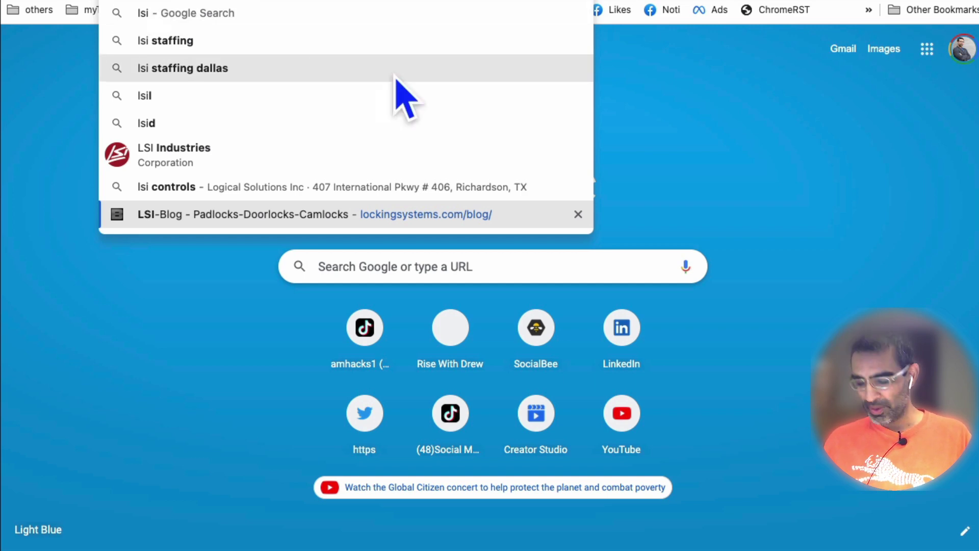
pyautogui.click(155, 2)
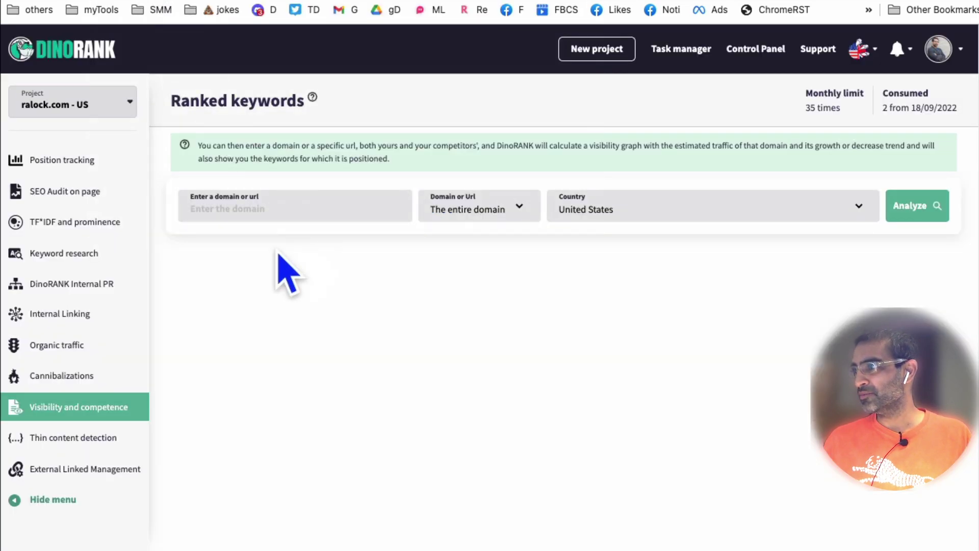
pyautogui.click(240, 210)
pyautogui.write('https://lockingsystems.com')
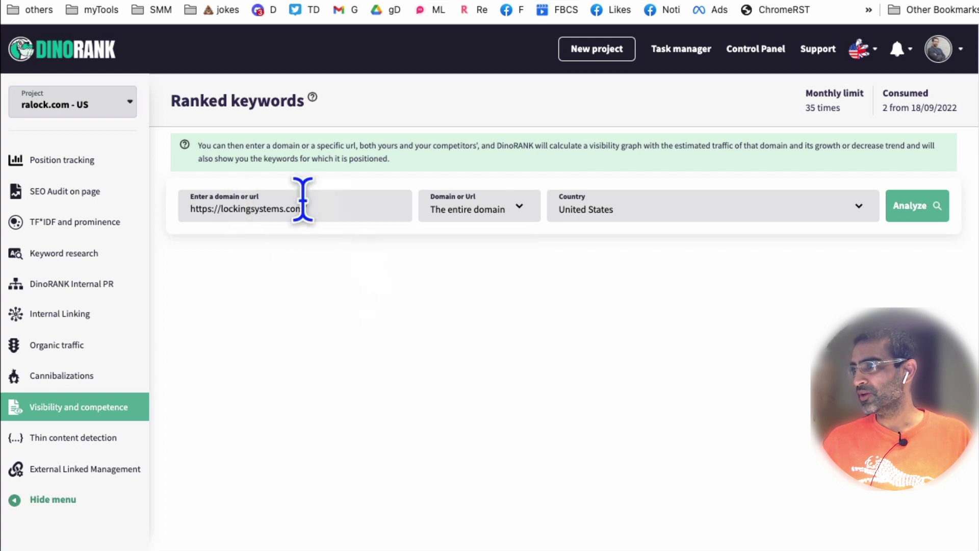
pyautogui.click(924, 212)
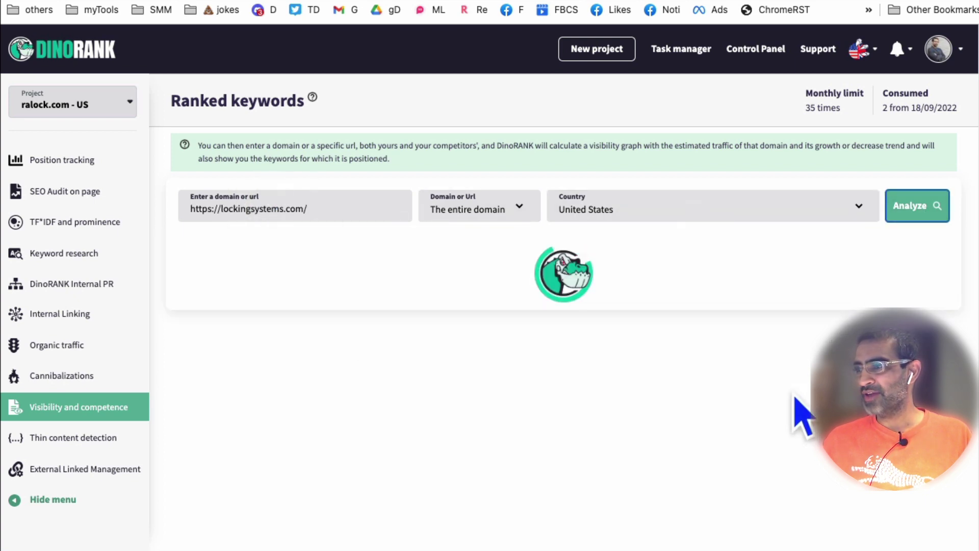
pyautogui.scroll(-3, 802, 408)
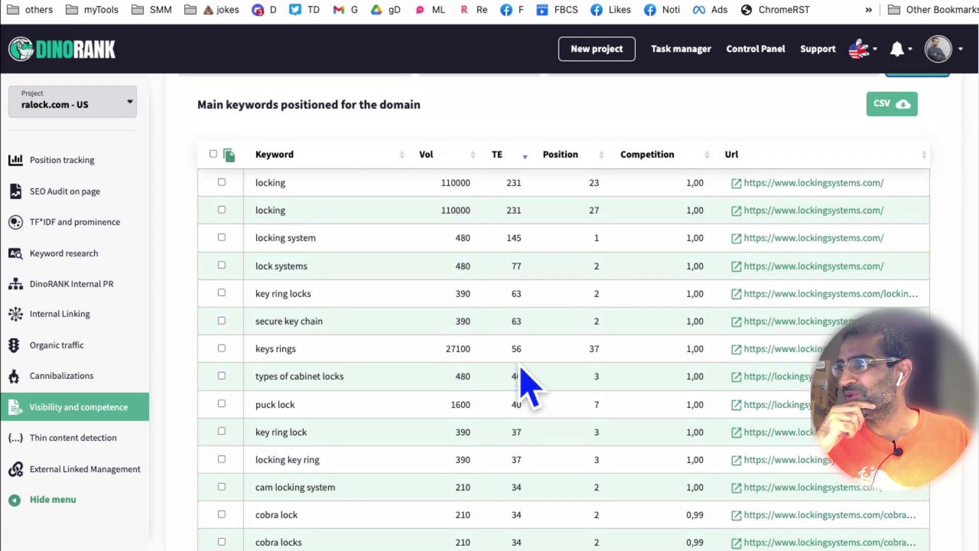
pyautogui.scroll(2, 518, 359)
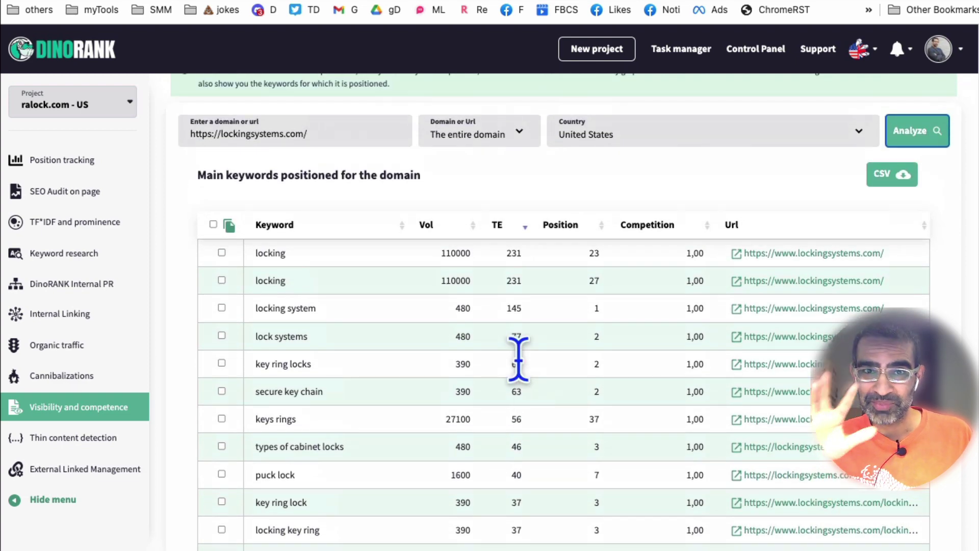
# Step: Sort the results by Keyword, then by Position best first, and scroll the table
pyautogui.click(319, 228)
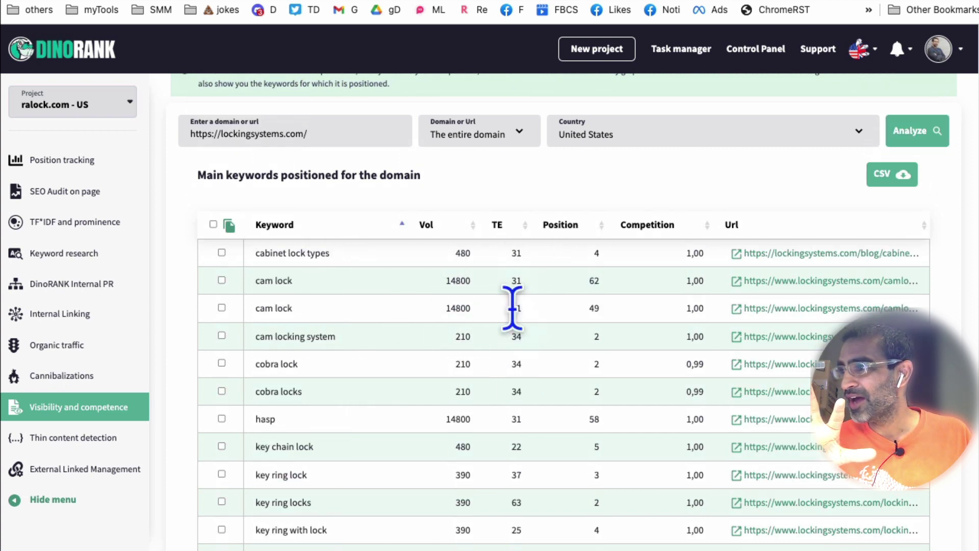
pyautogui.click(563, 231)
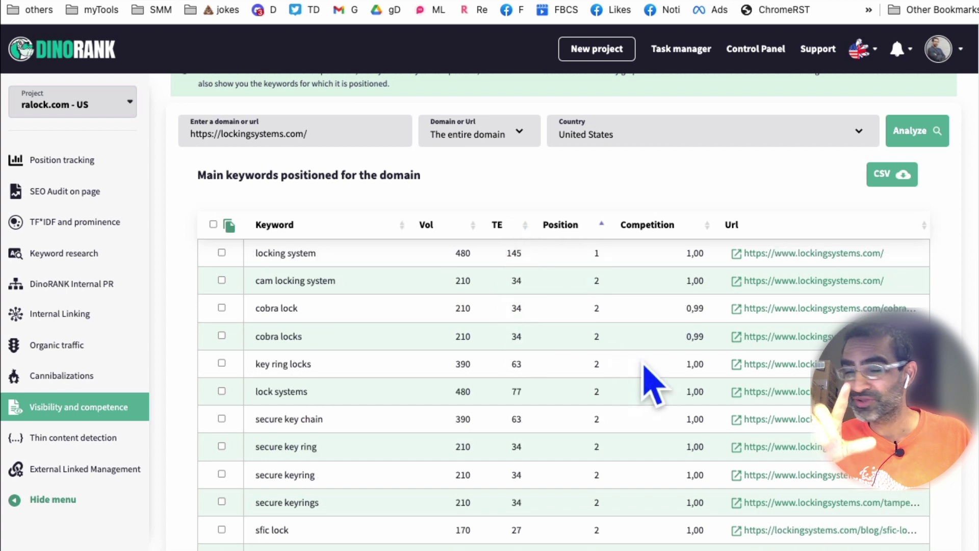
pyautogui.scroll(-2, 631, 393)
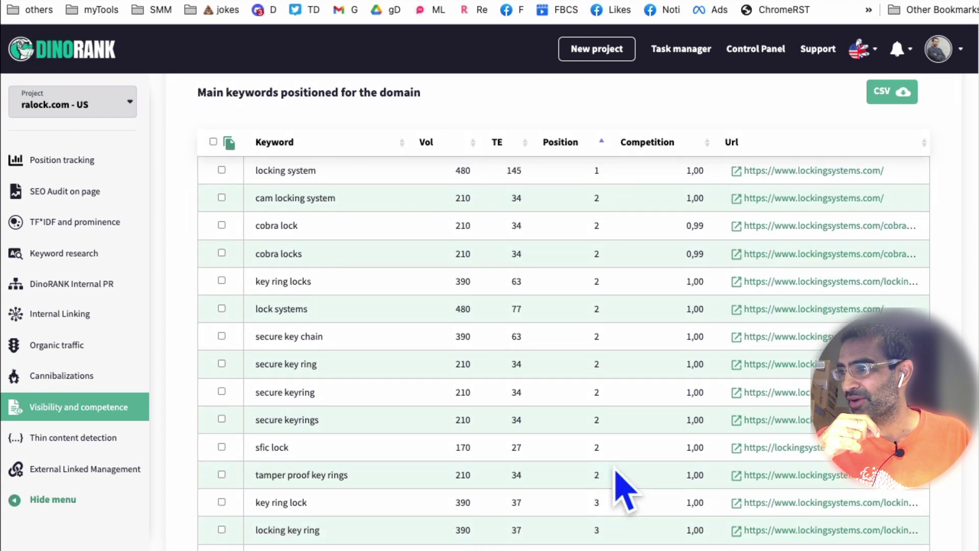
pyautogui.moveTo(602, 474); pyautogui.dragTo(593, 306)
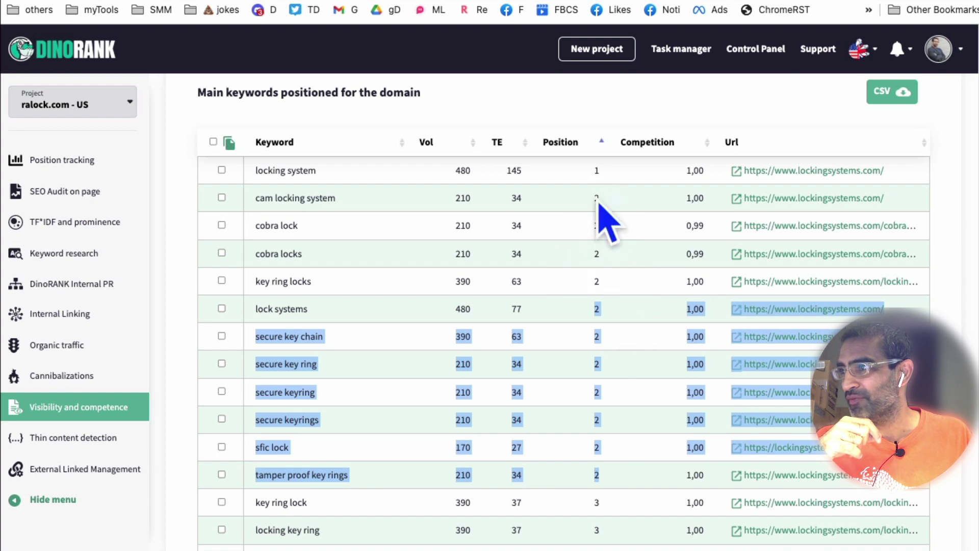
pyautogui.scroll(-8, 617, 352)
pyautogui.scroll(-3, 620, 351)
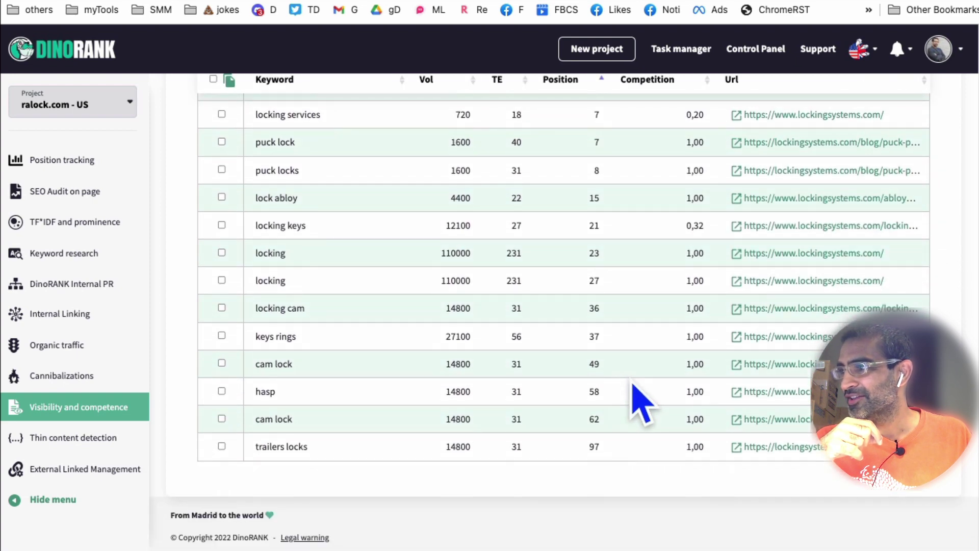
pyautogui.scroll(15, 633, 458)
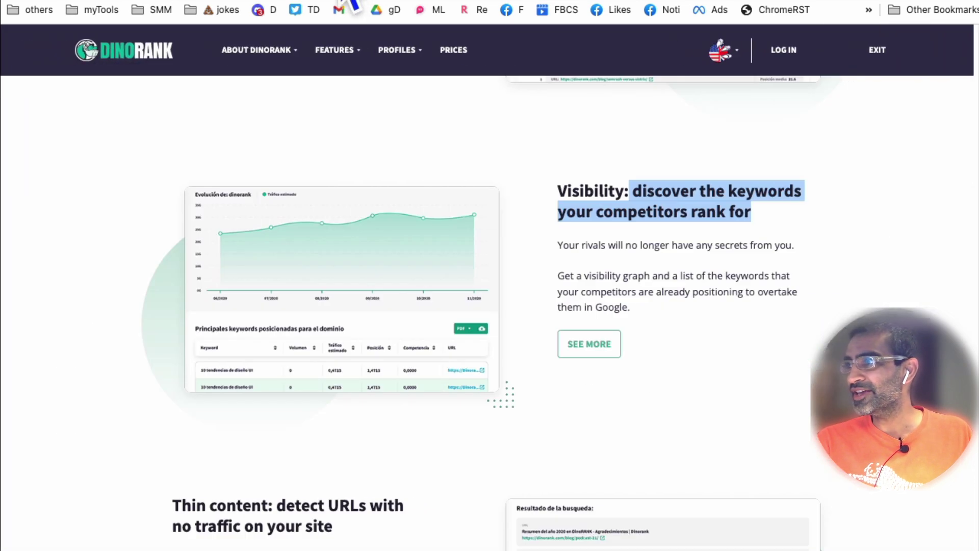
pyautogui.scroll(15, 533, 338)
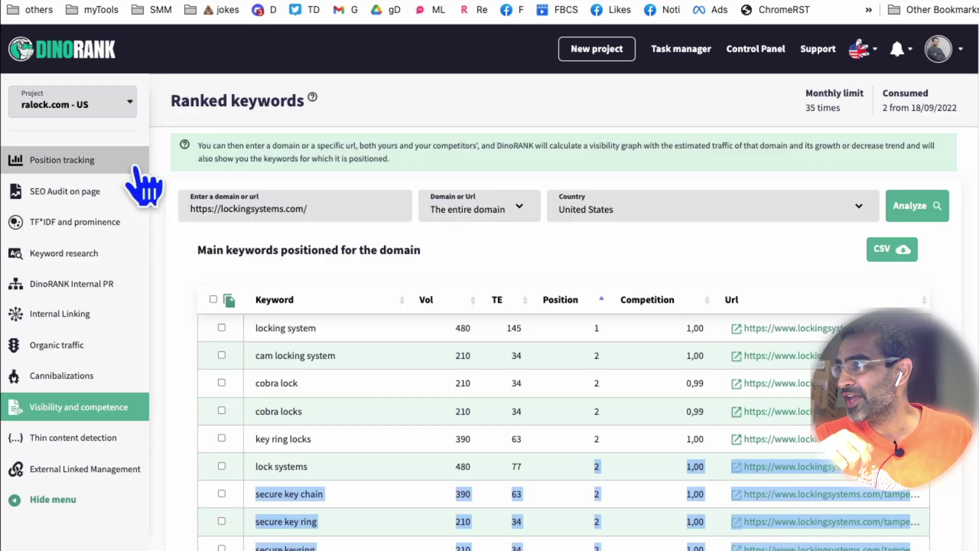
pyautogui.click(98, 103)
pyautogui.click(214, 77)
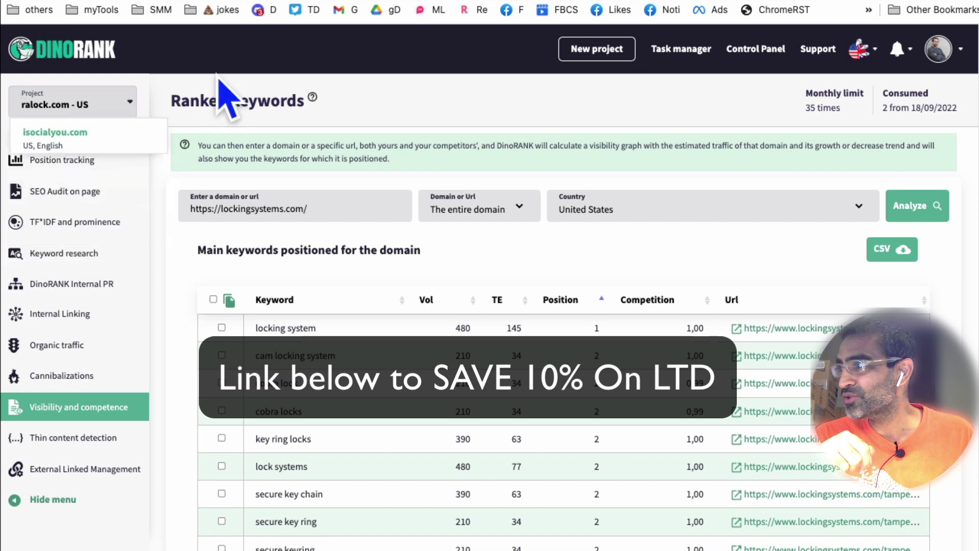